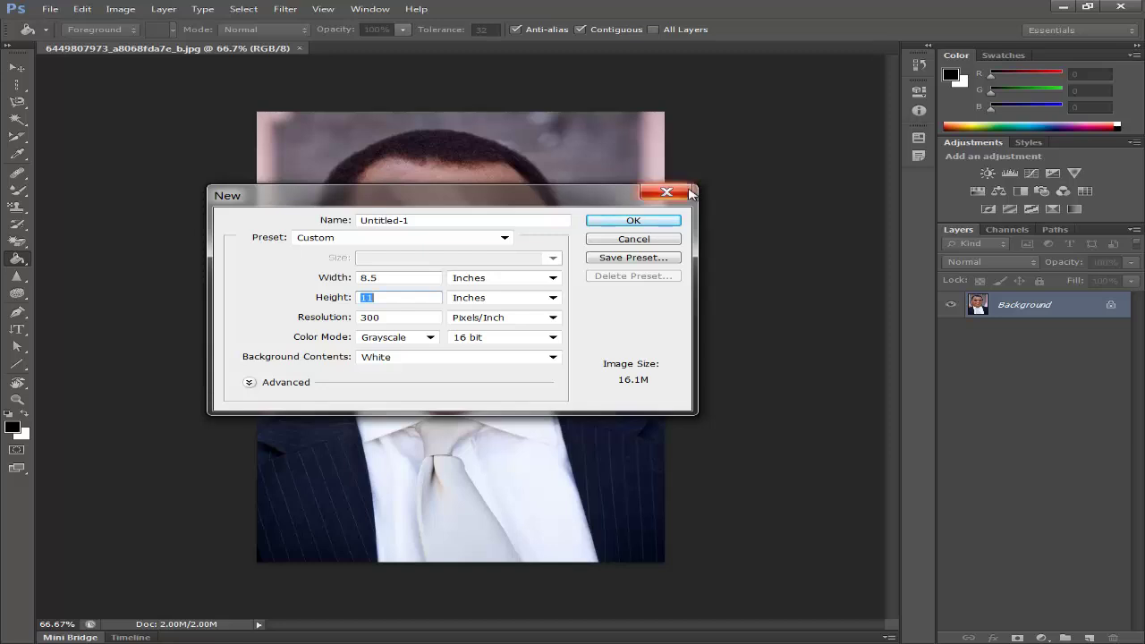
Name the new document Filters
drag(394, 192, 359, 87)
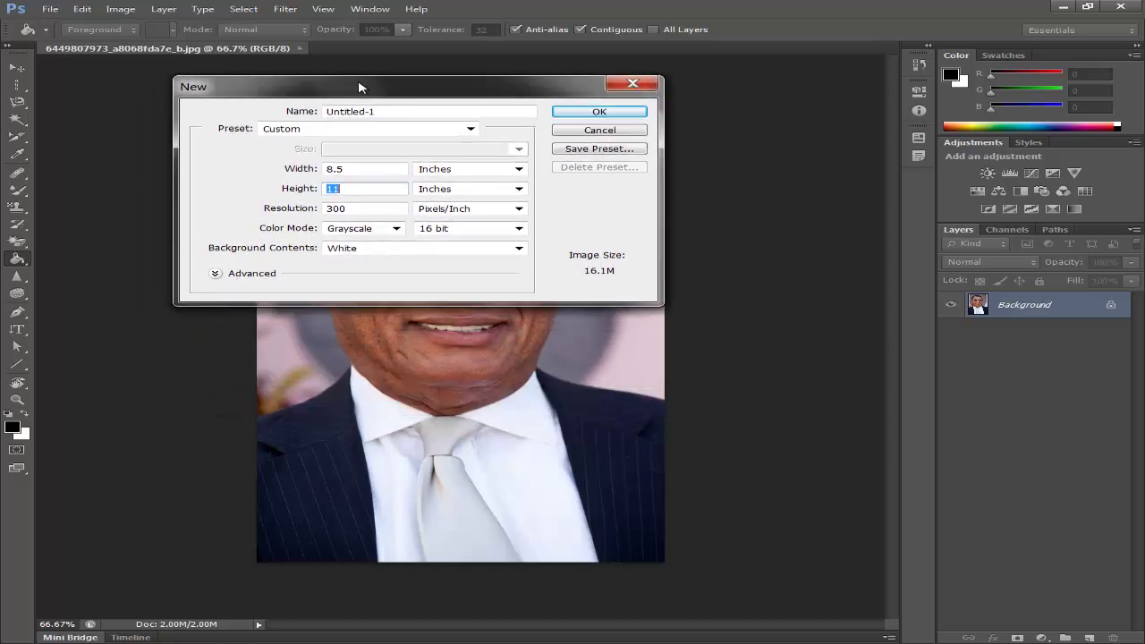
double_click(412, 111)
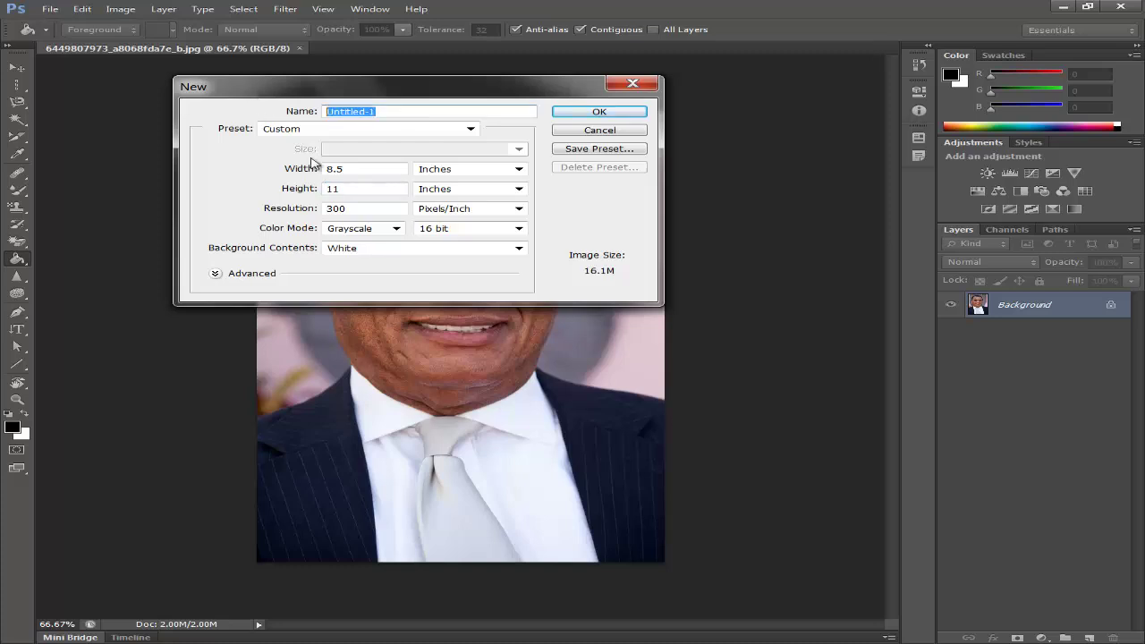
click(394, 231)
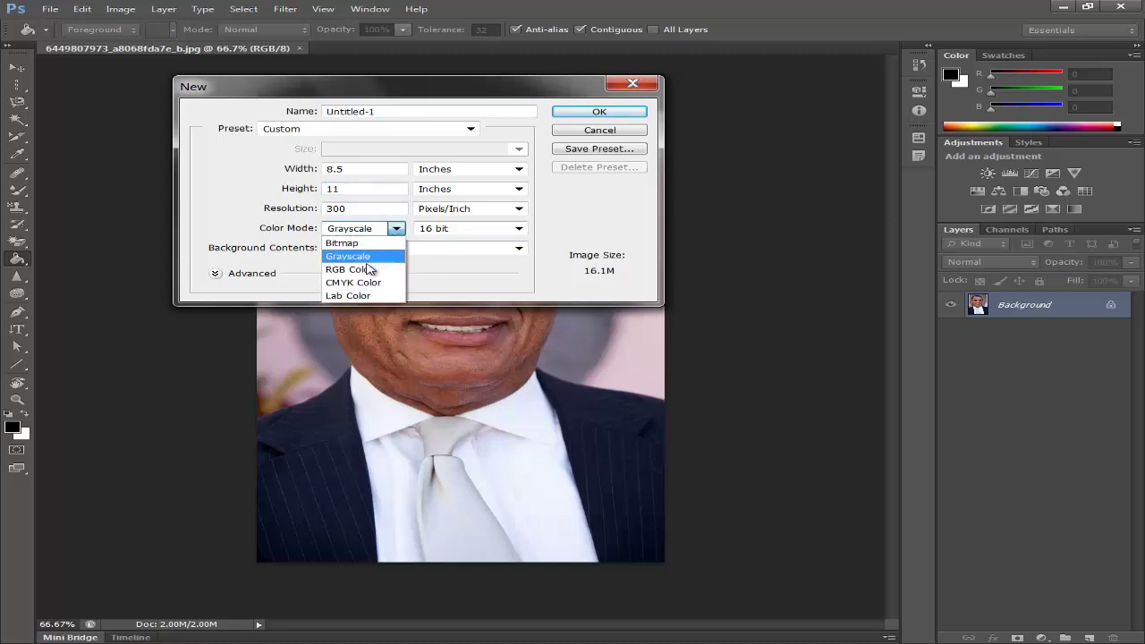
click(238, 123)
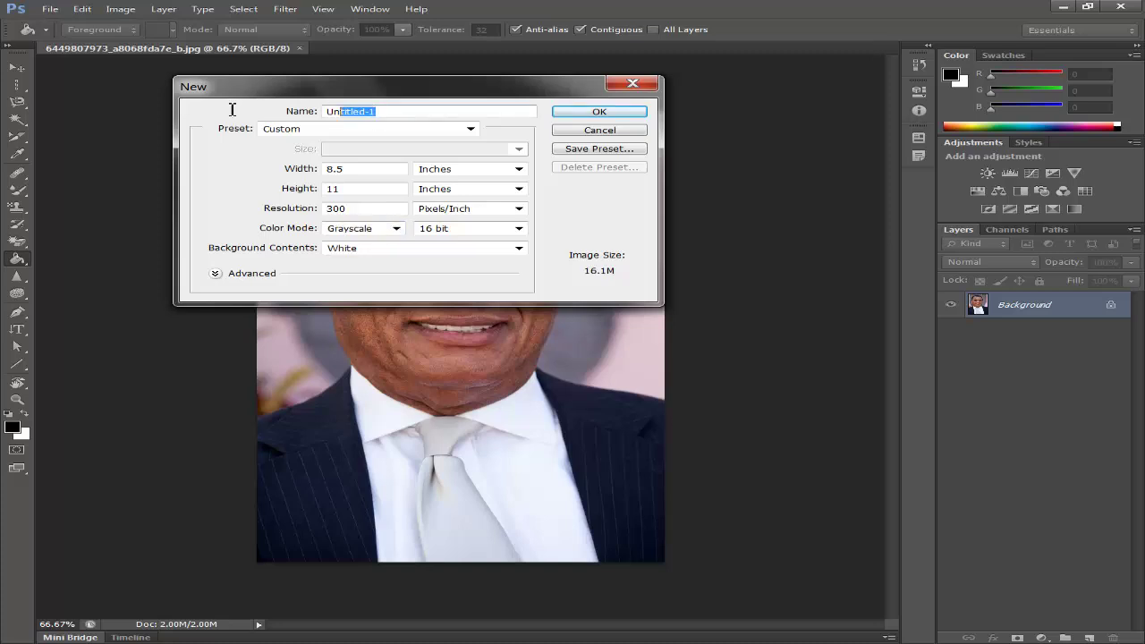
drag(231, 109, 207, 111)
text(F)
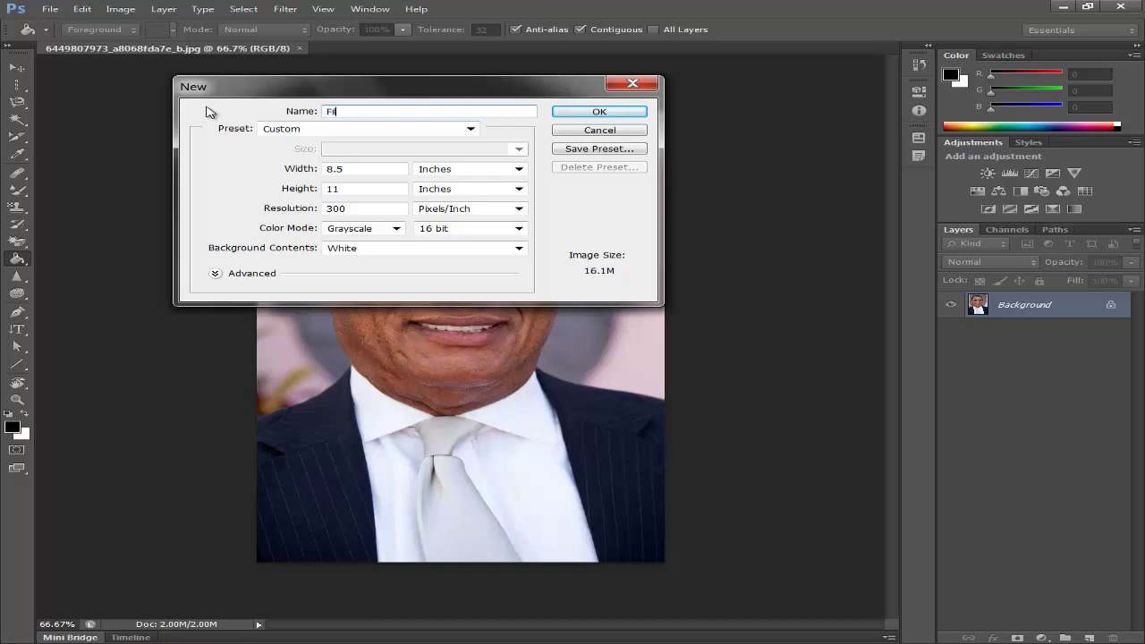
text(ilters)
Apply the Default Photoshop Size preset and change the document size to 8.5 inches wide by 11 inches high
click(470, 129)
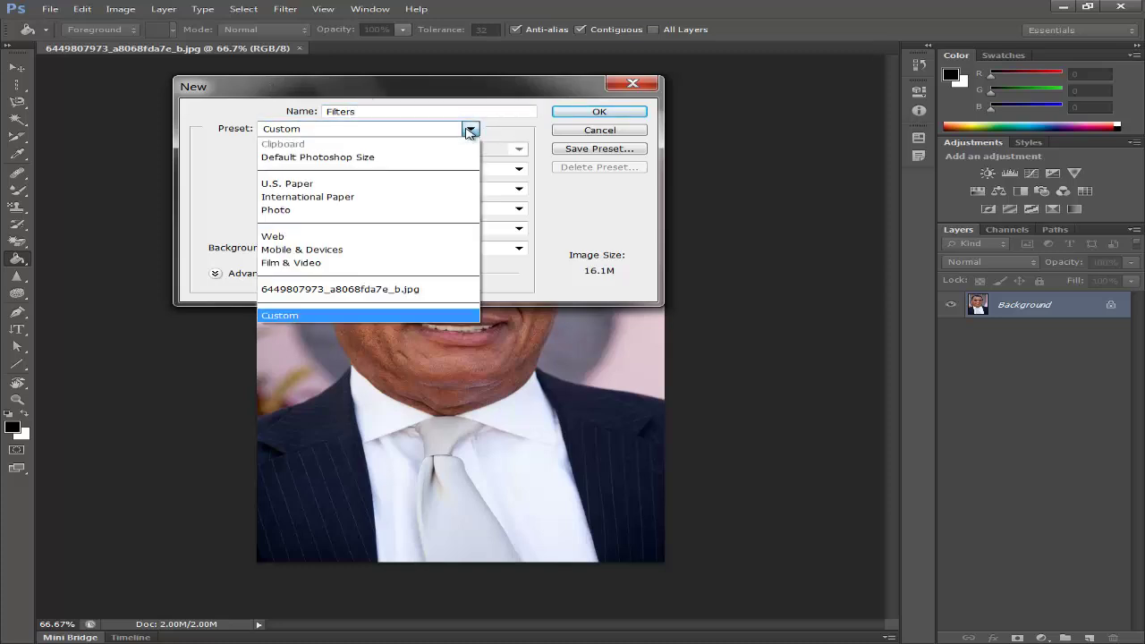
click(418, 157)
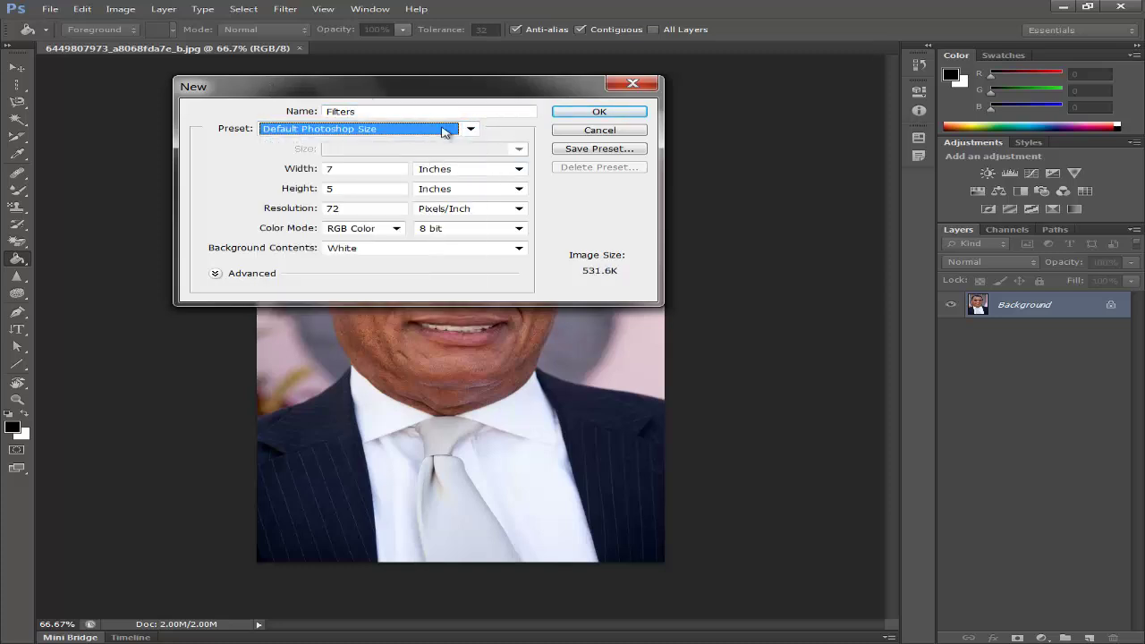
click(445, 132)
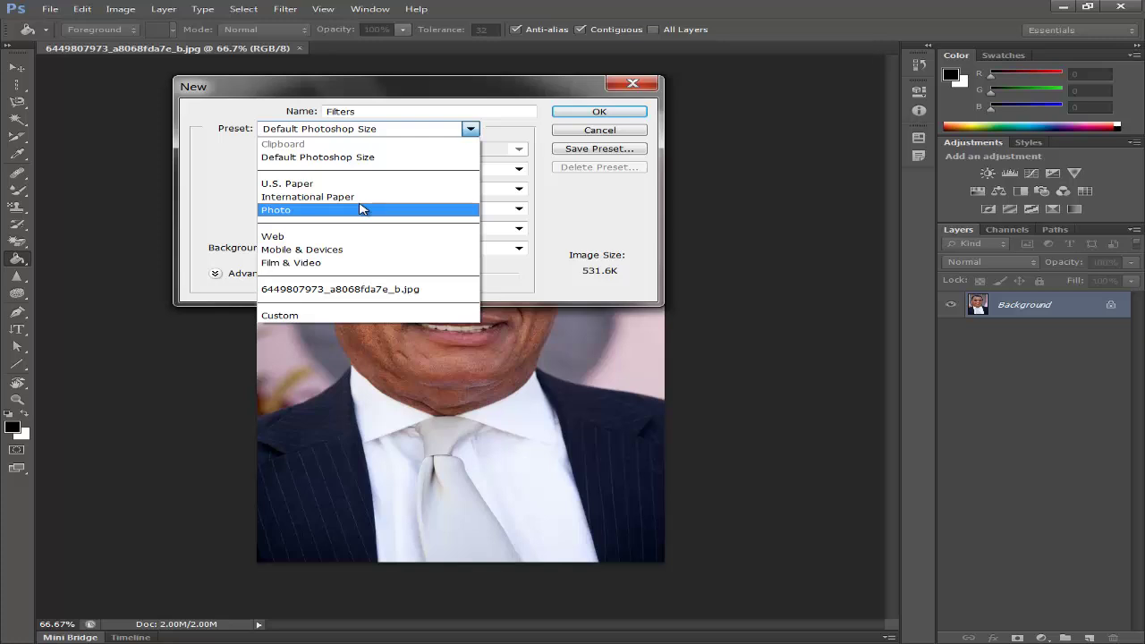
click(371, 157)
click(372, 169)
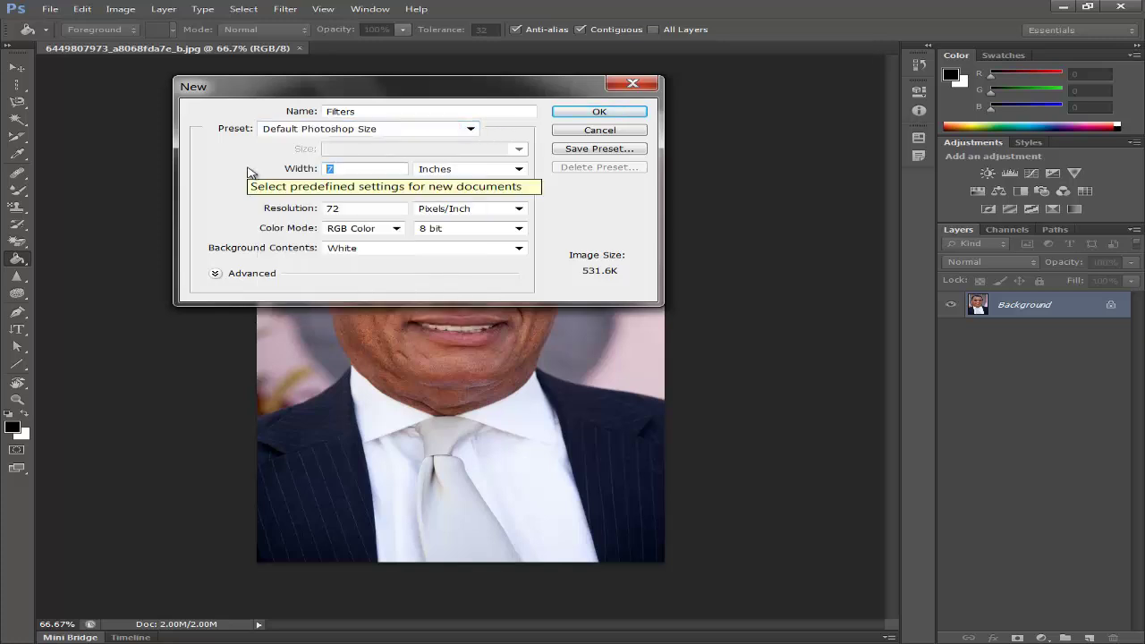
text(8.5)
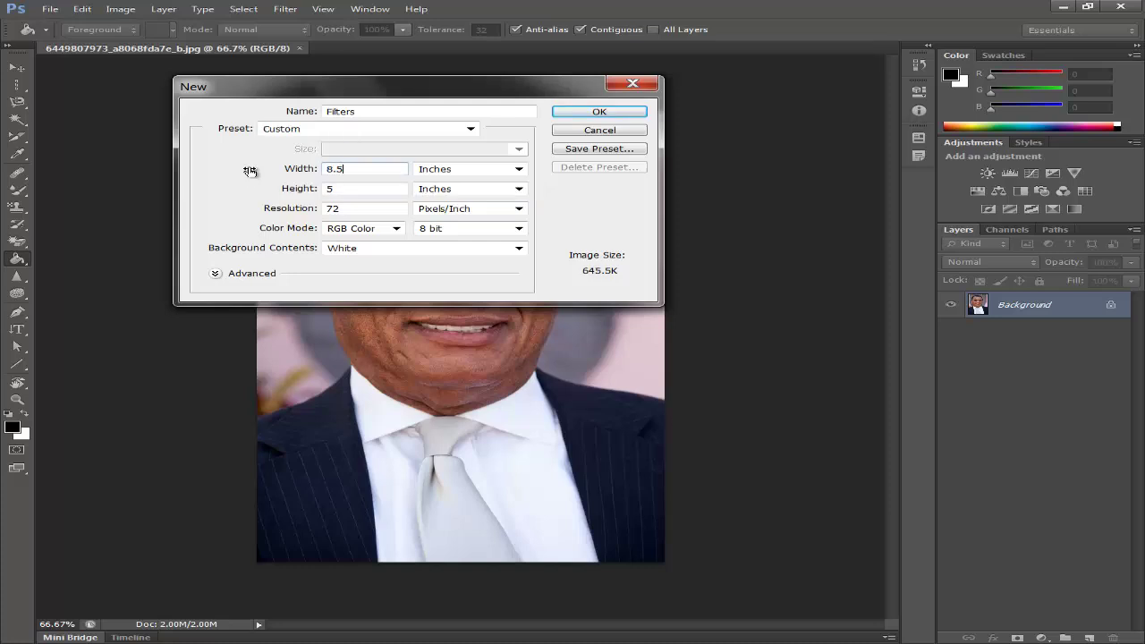
click(348, 191)
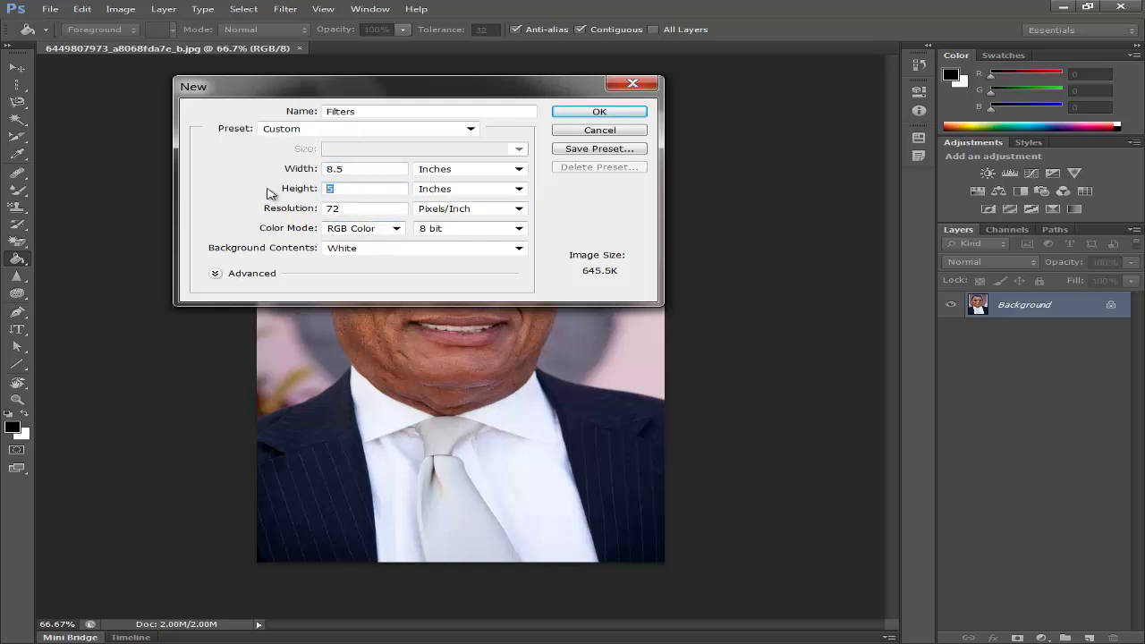
text(11)
Create the document with a resolution of 300 pixels/inch and a 16 bit colour depth
click(368, 208)
click(368, 207)
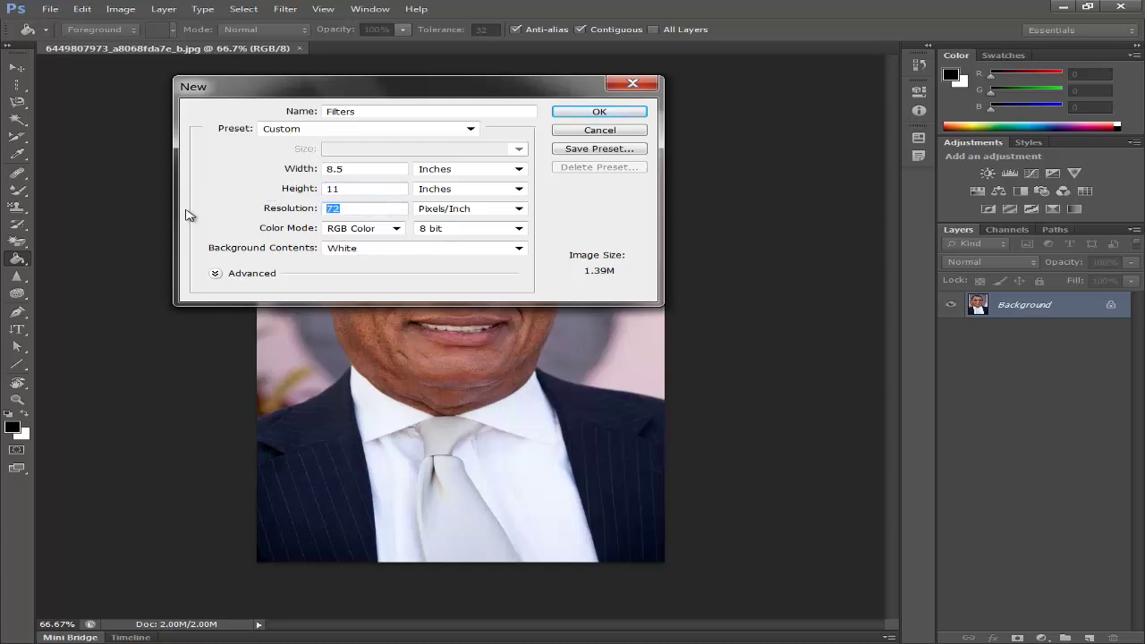
text(300)
click(518, 229)
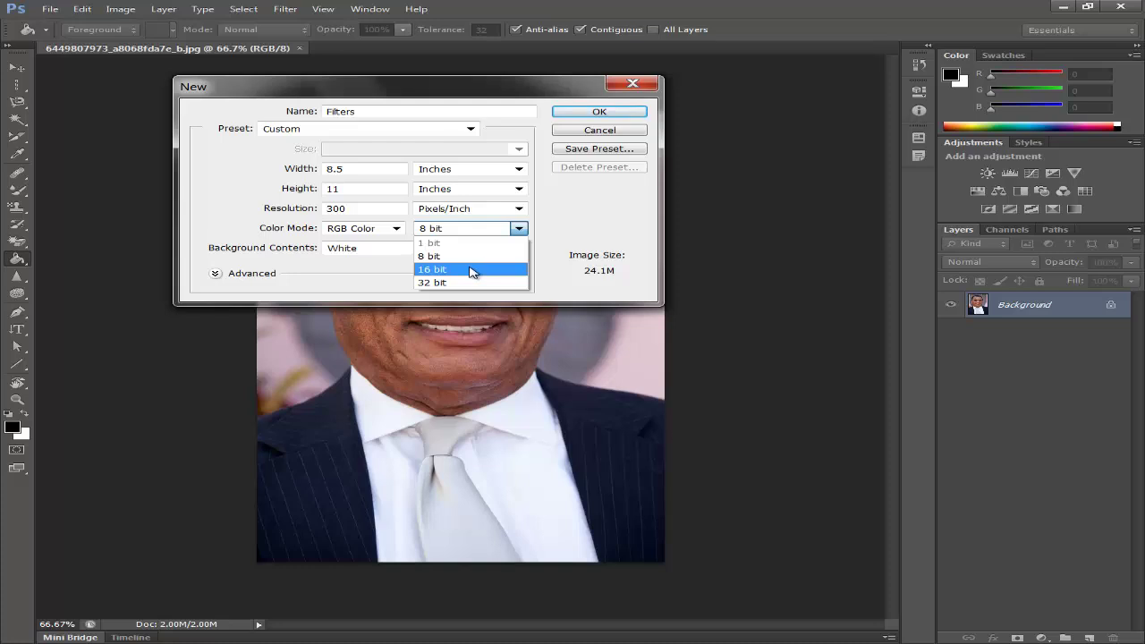
click(442, 276)
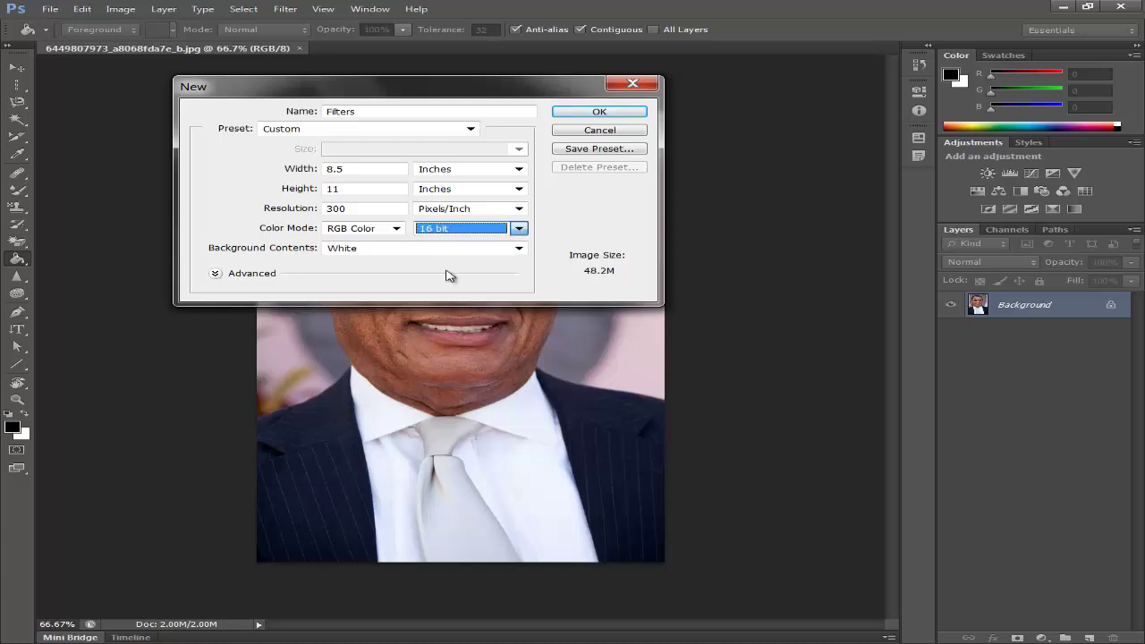
click(599, 111)
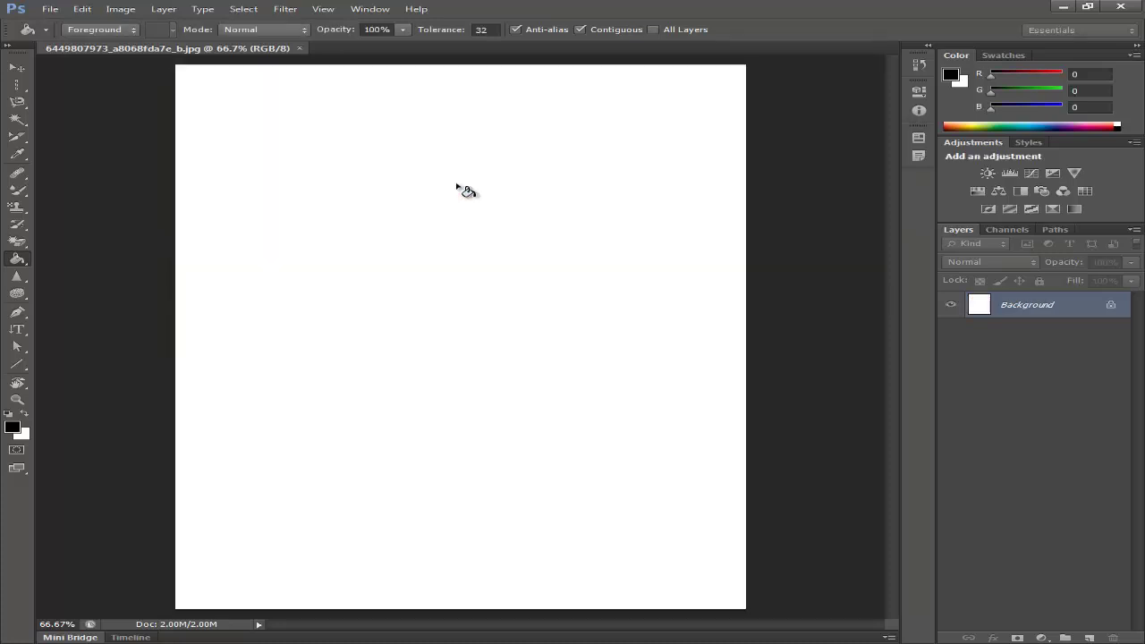
Select a rectangle in the upper-left corner of the blank Filters canvas with the Rectangular Marquee Tool
click(237, 48)
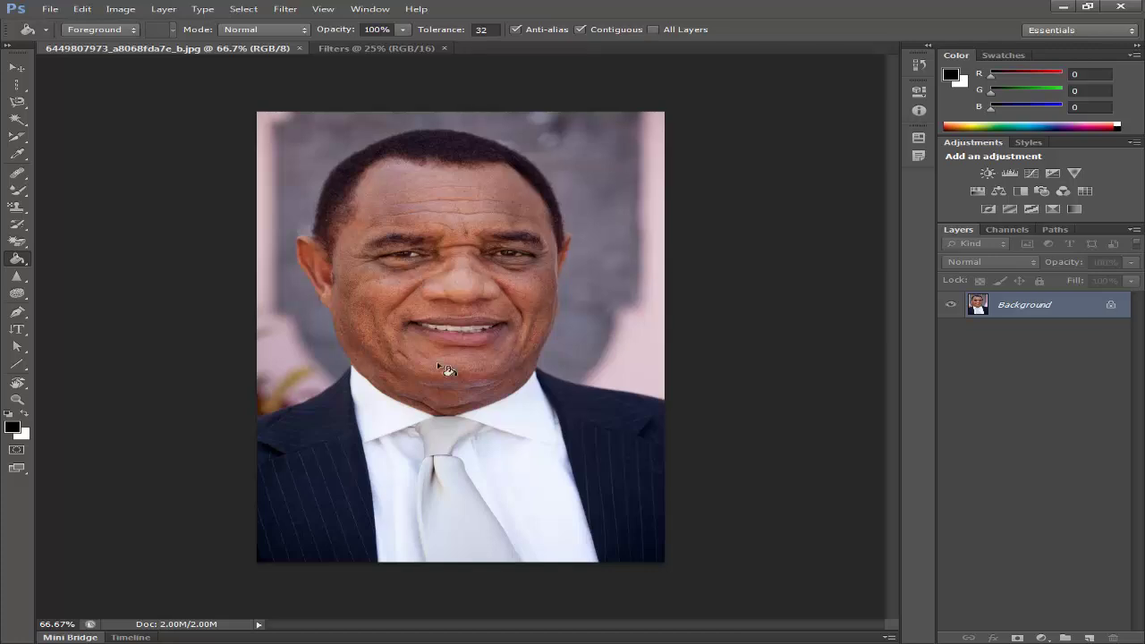
click(399, 50)
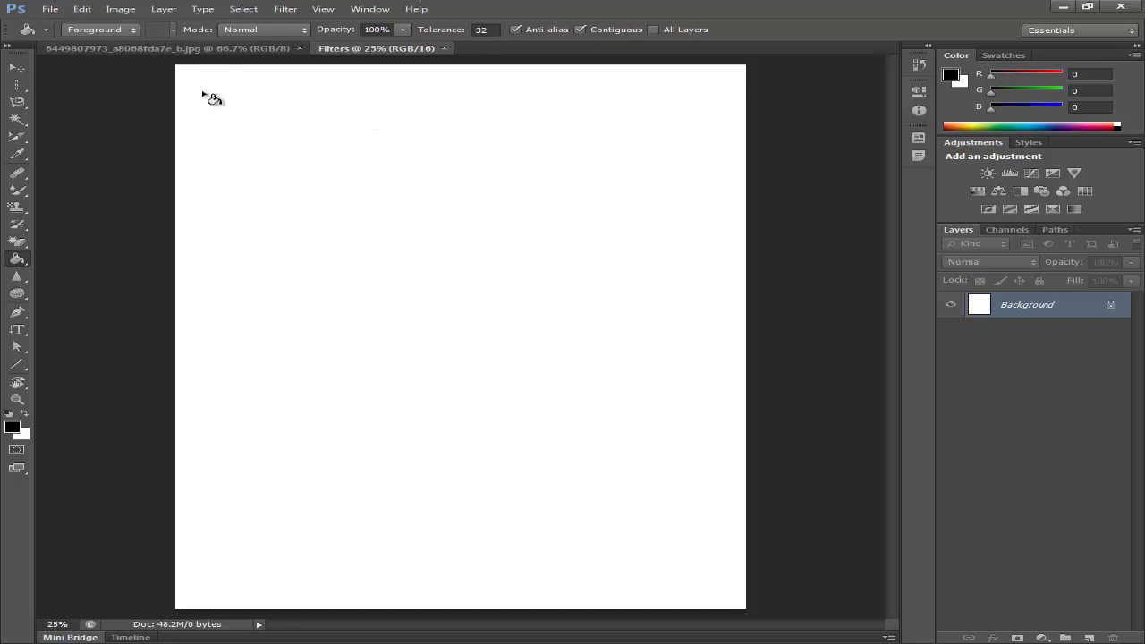
click(12, 87)
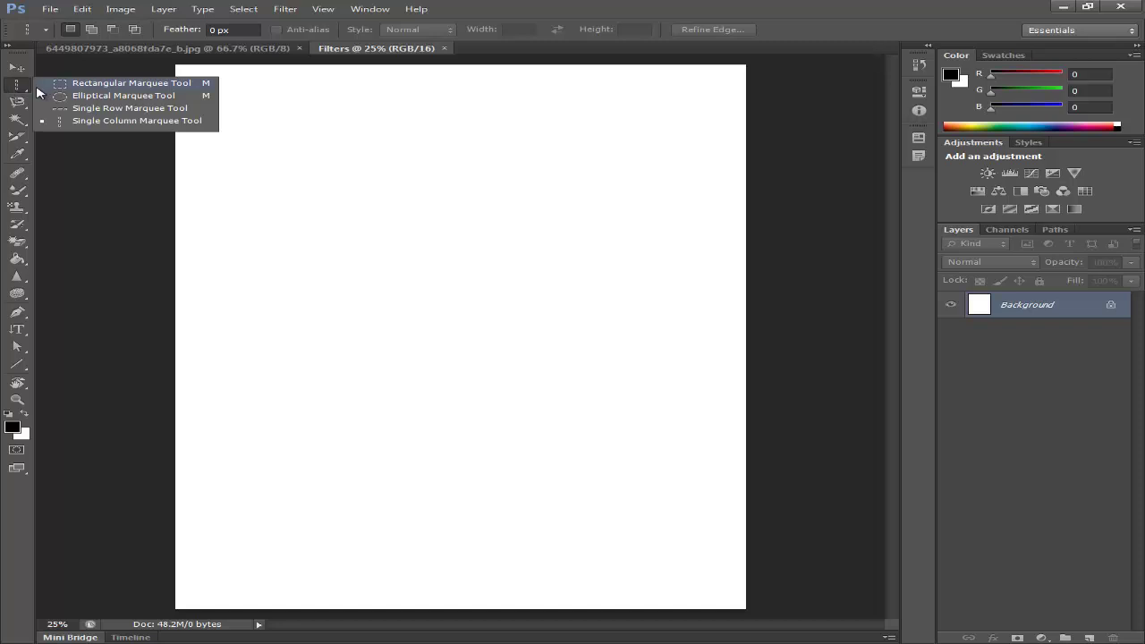
click(72, 83)
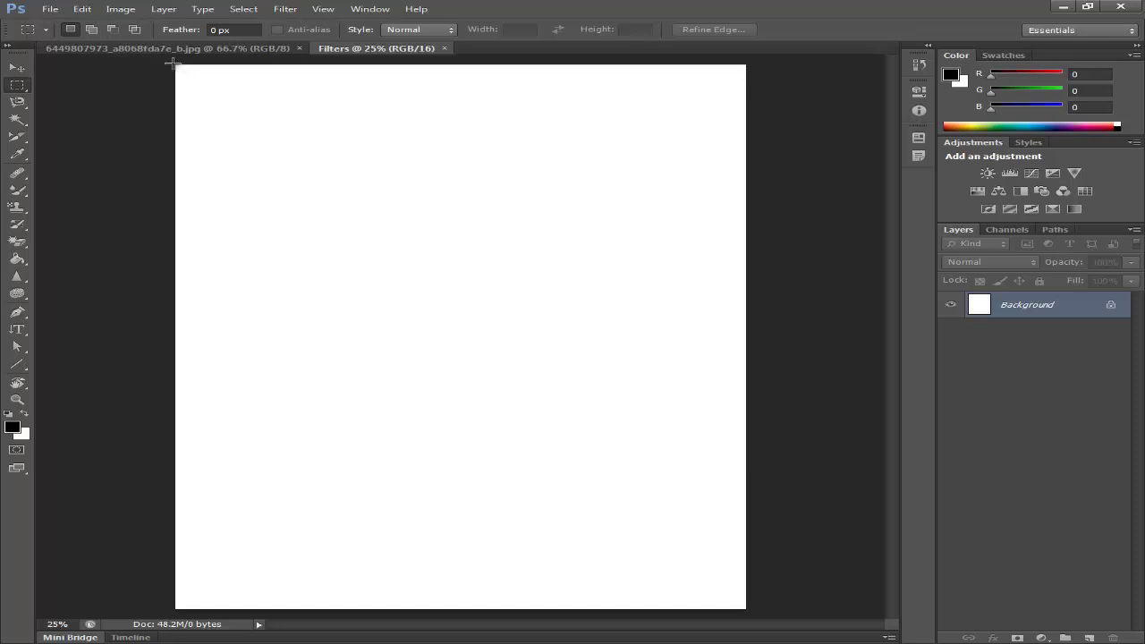
mouse_move(162, 61)
mouse_down()
mouse_move(419, 238)
mouse_move(464, 312)
mouse_move(415, 281)
mouse_move(427, 218)
mouse_move(403, 237)
mouse_up()
Set the foreground colour to magenta fc00ff and fill the selected corner rectangle with the Paint Bucket
click(17, 259)
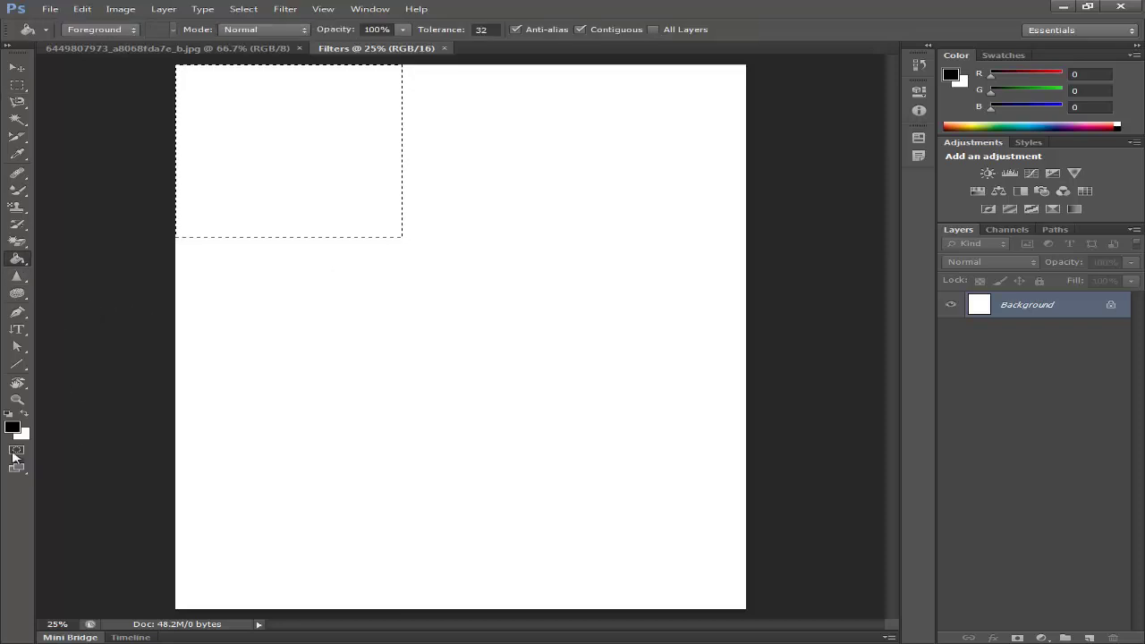
click(12, 428)
drag(460, 260, 562, 176)
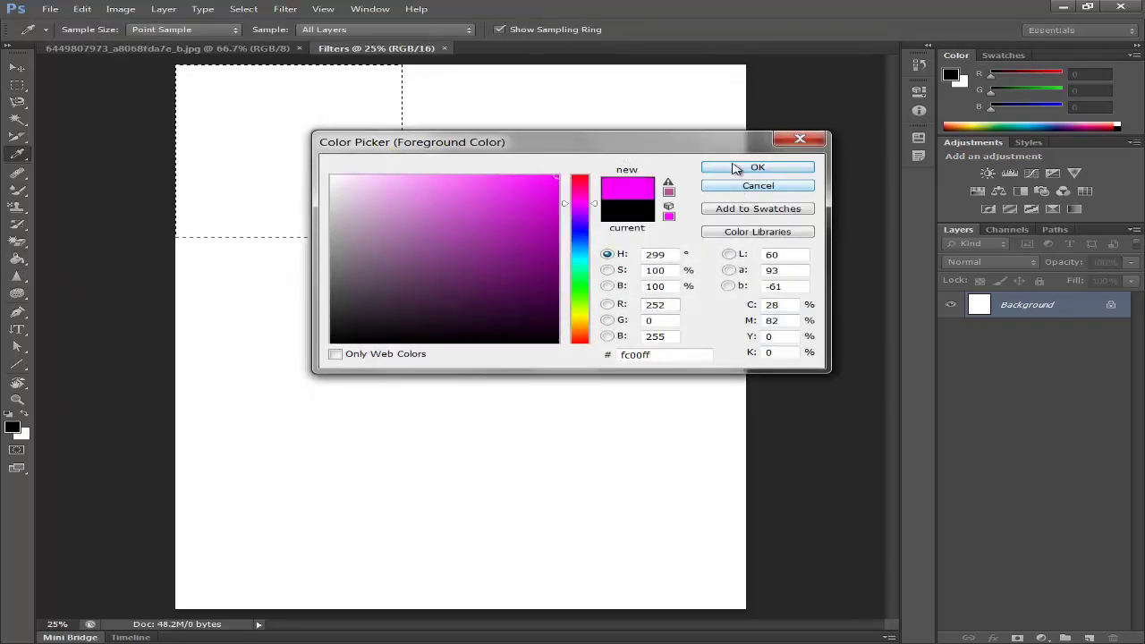
click(737, 170)
click(306, 143)
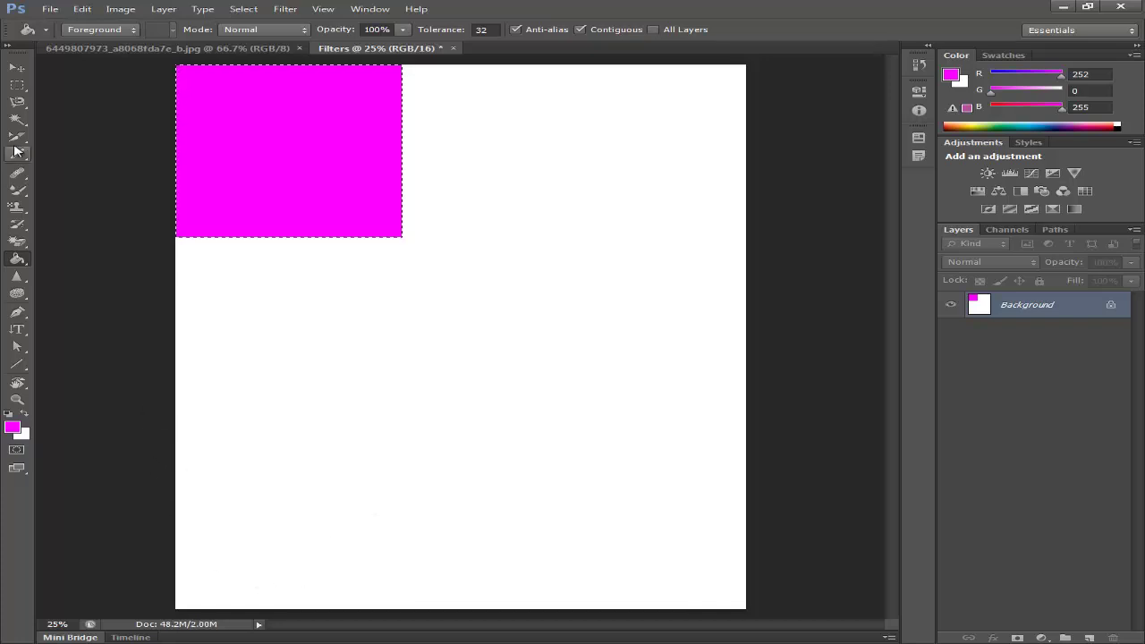
Select the white area beside the magenta block up to the canvas's right edge and fill it with blue 0600ff
click(17, 84)
drag(404, 64, 791, 237)
click(13, 426)
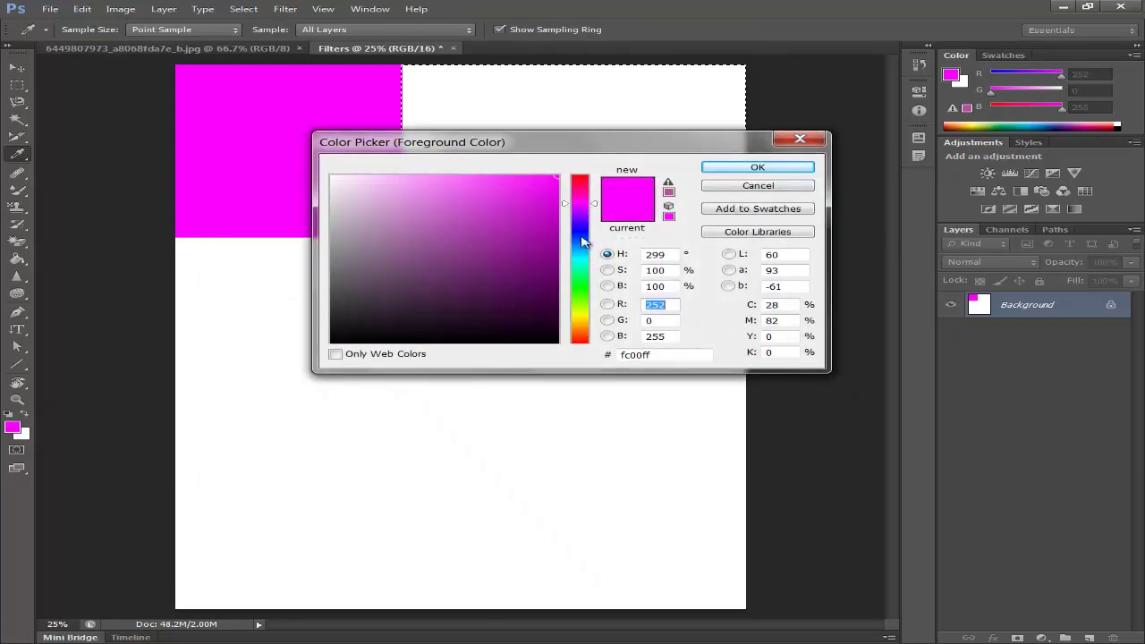
click(589, 231)
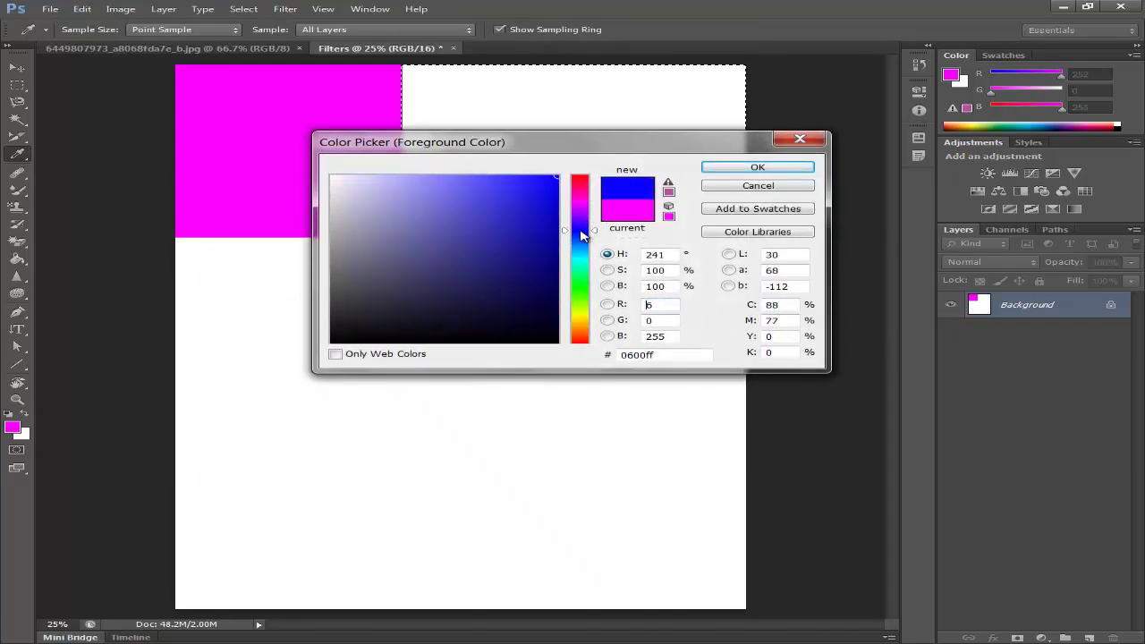
click(758, 167)
click(17, 259)
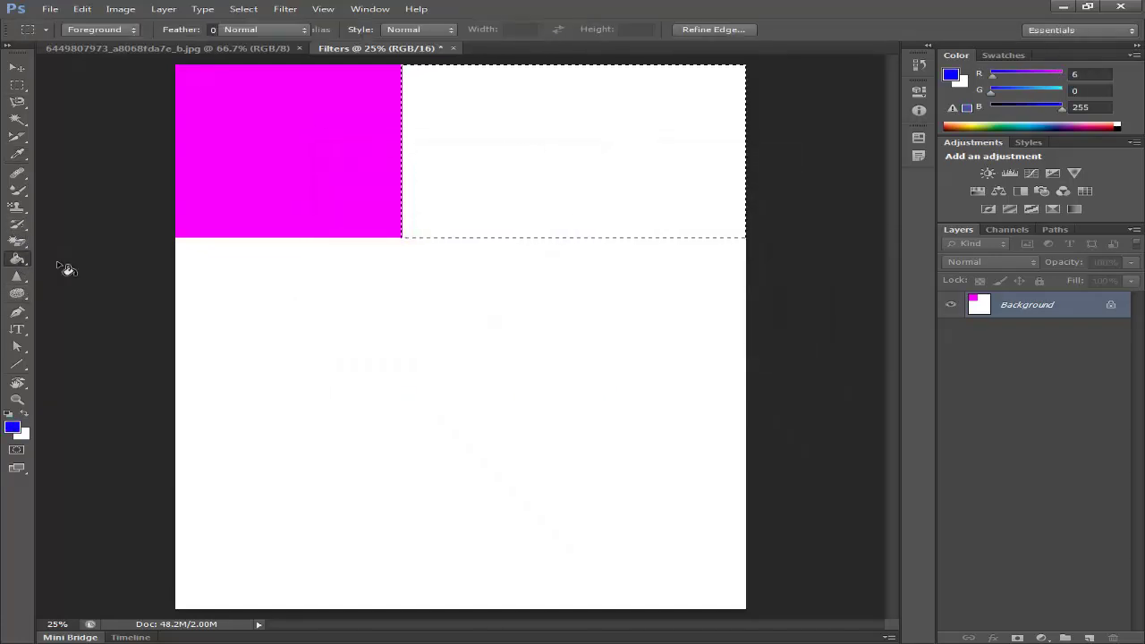
click(575, 167)
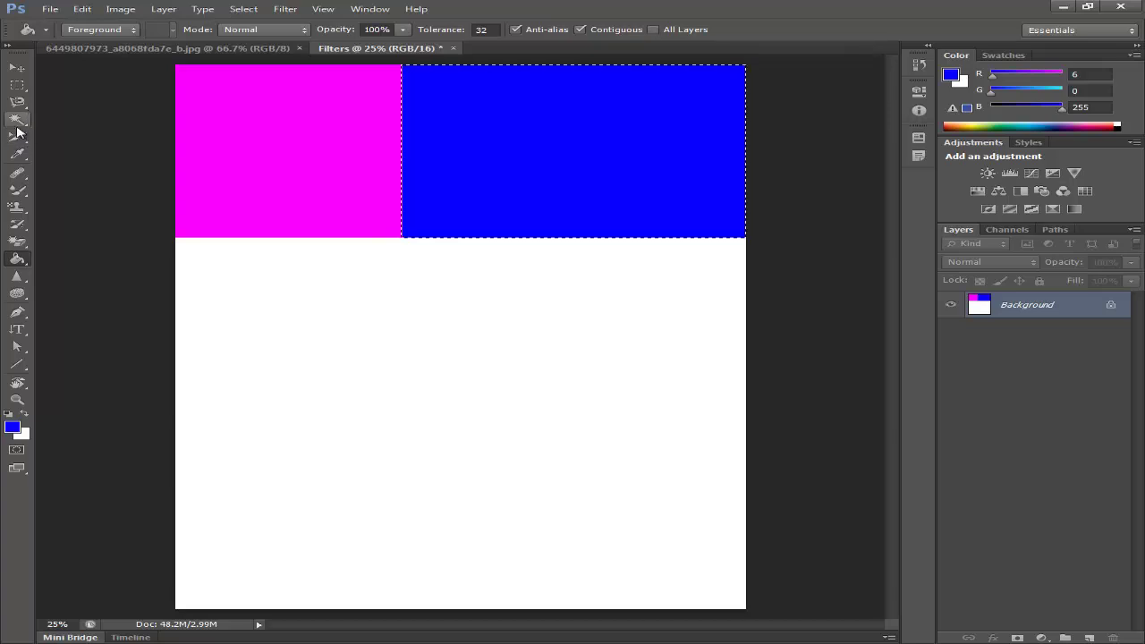
Select a rectangle below the blue block along the canvas's right edge and fill it with red cc0000
click(17, 85)
drag(746, 238, 519, 388)
click(84, 425)
click(12, 428)
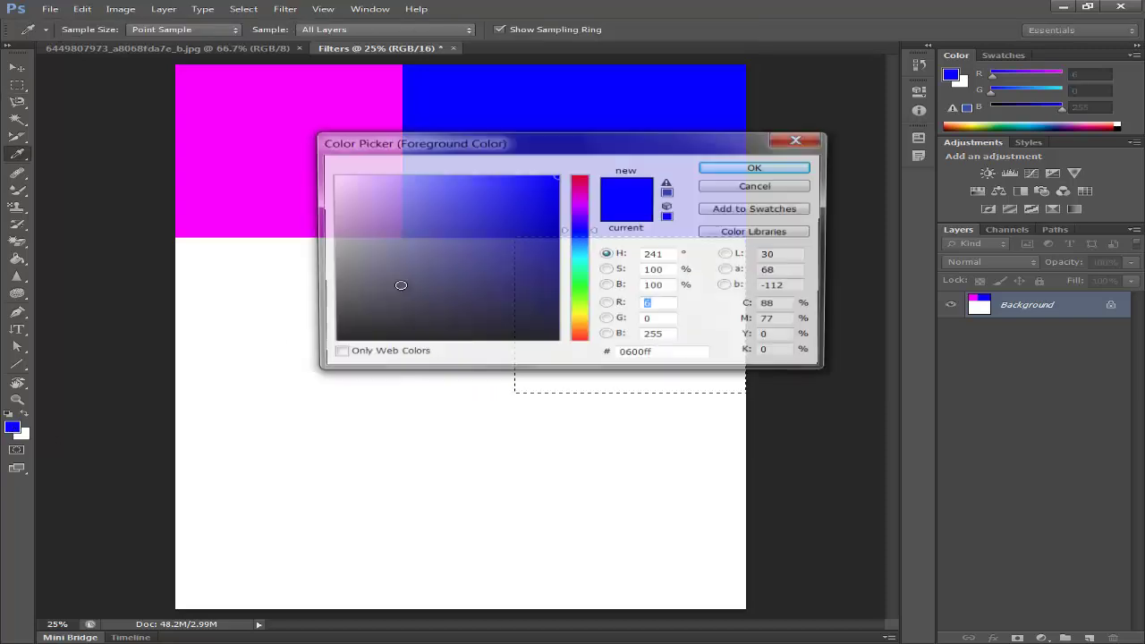
click(491, 274)
drag(592, 206, 557, 208)
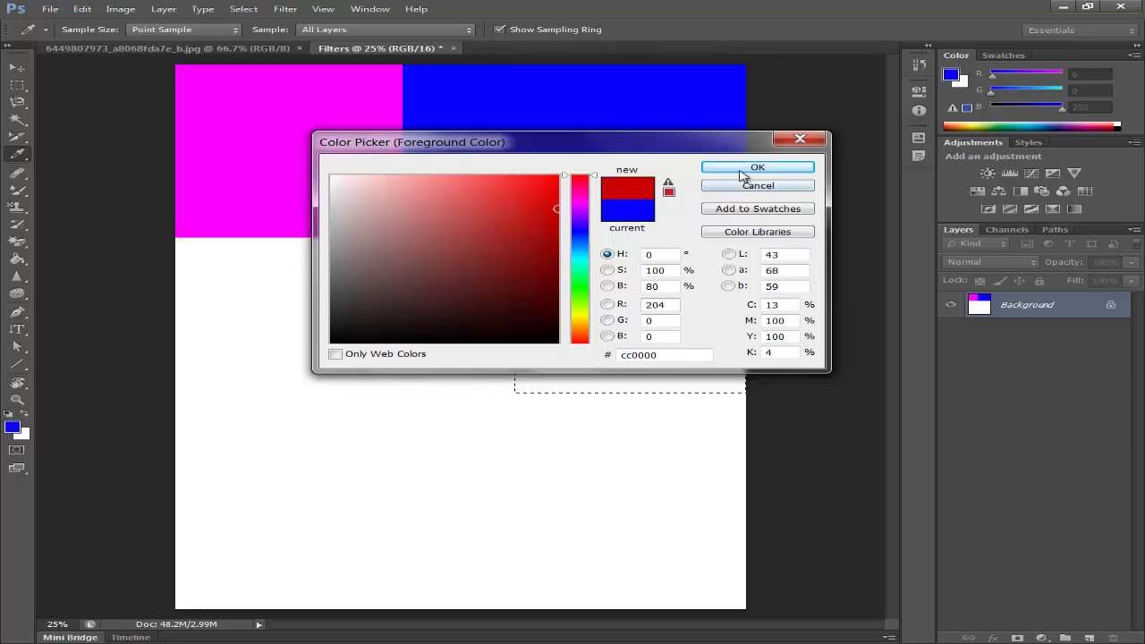
click(757, 168)
key(g)
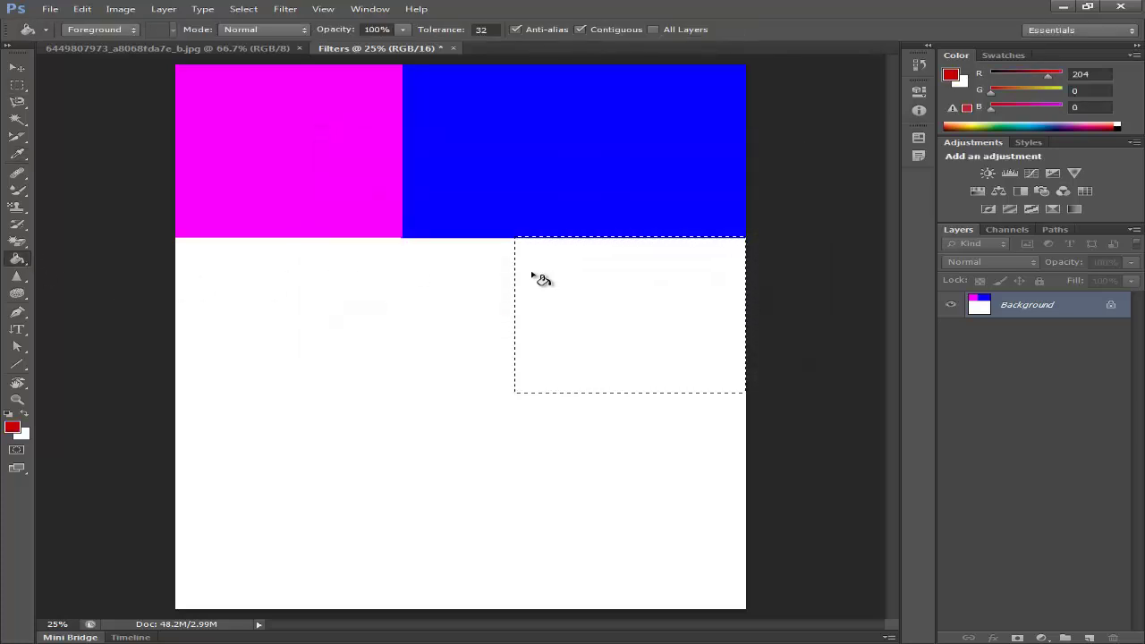
click(537, 277)
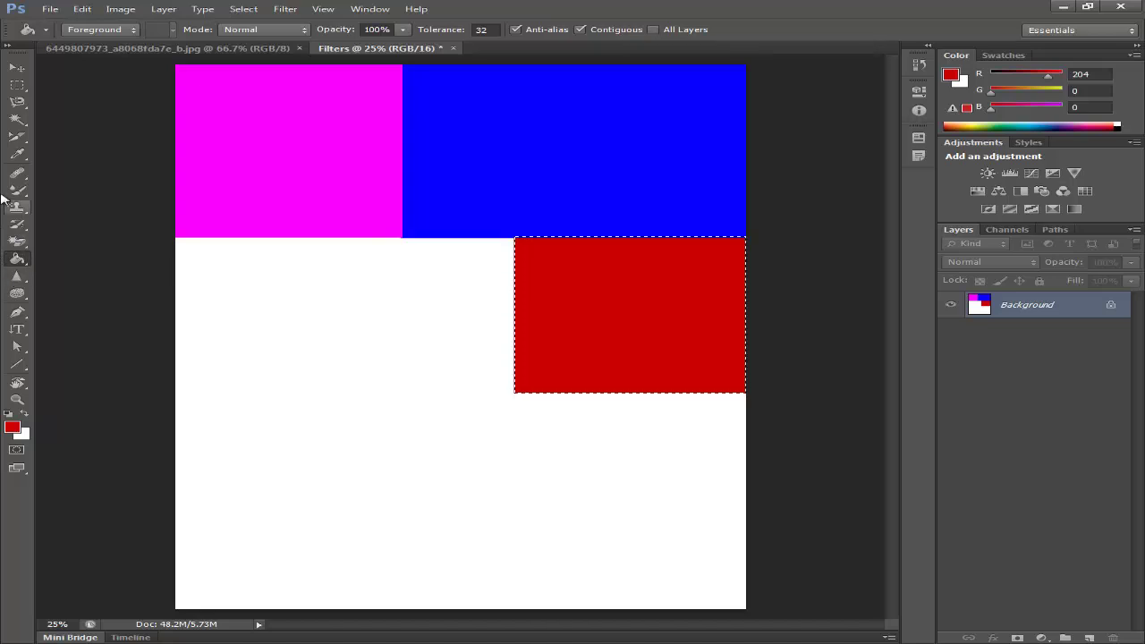
Select the white area left of the red block with the Rectangular Marquee Tool and fill it with green 00ff12
click(17, 85)
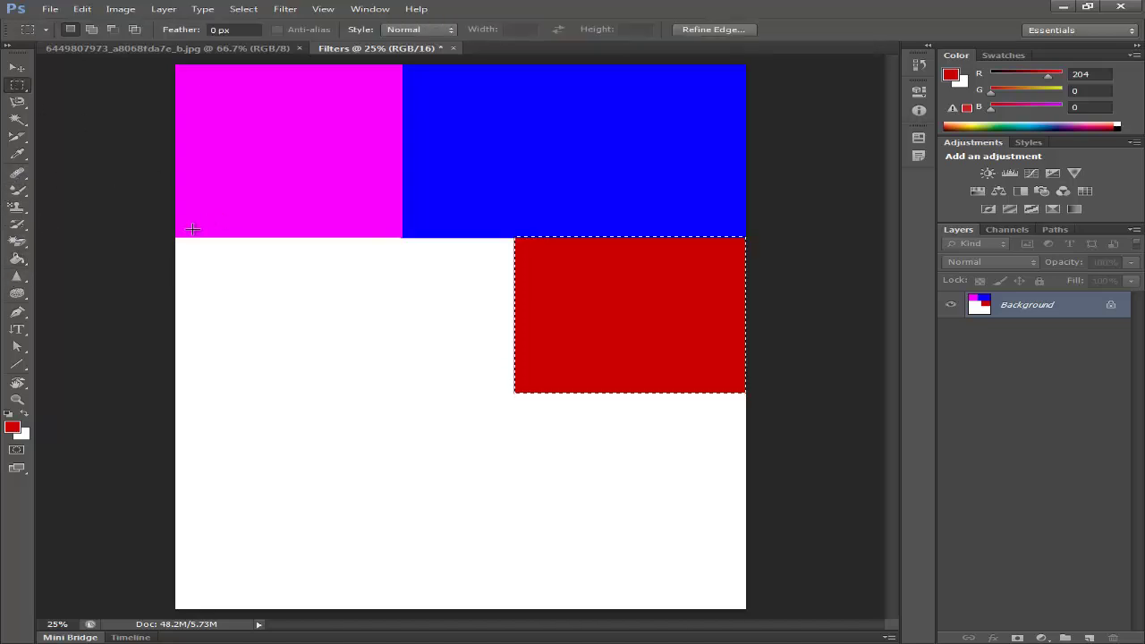
drag(176, 238, 513, 394)
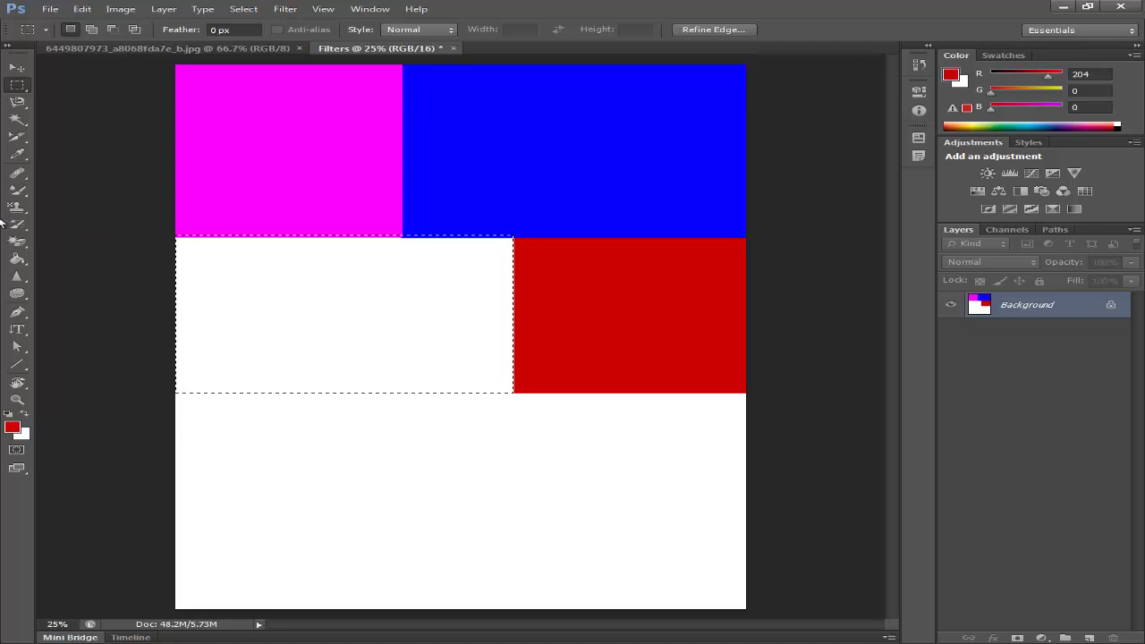
click(11, 427)
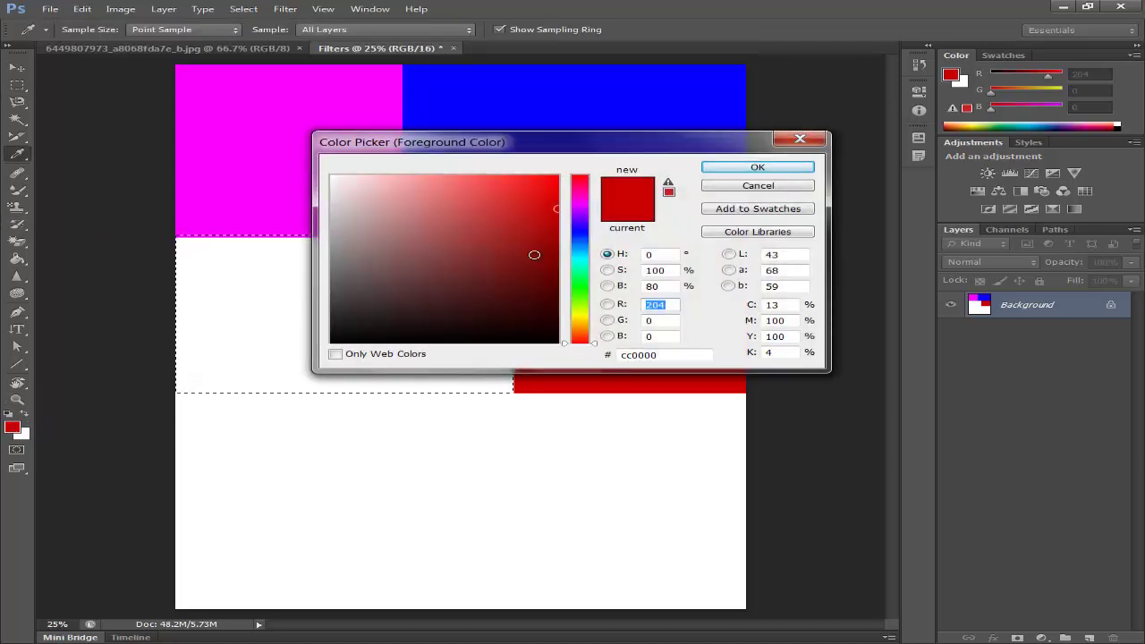
click(579, 285)
click(557, 176)
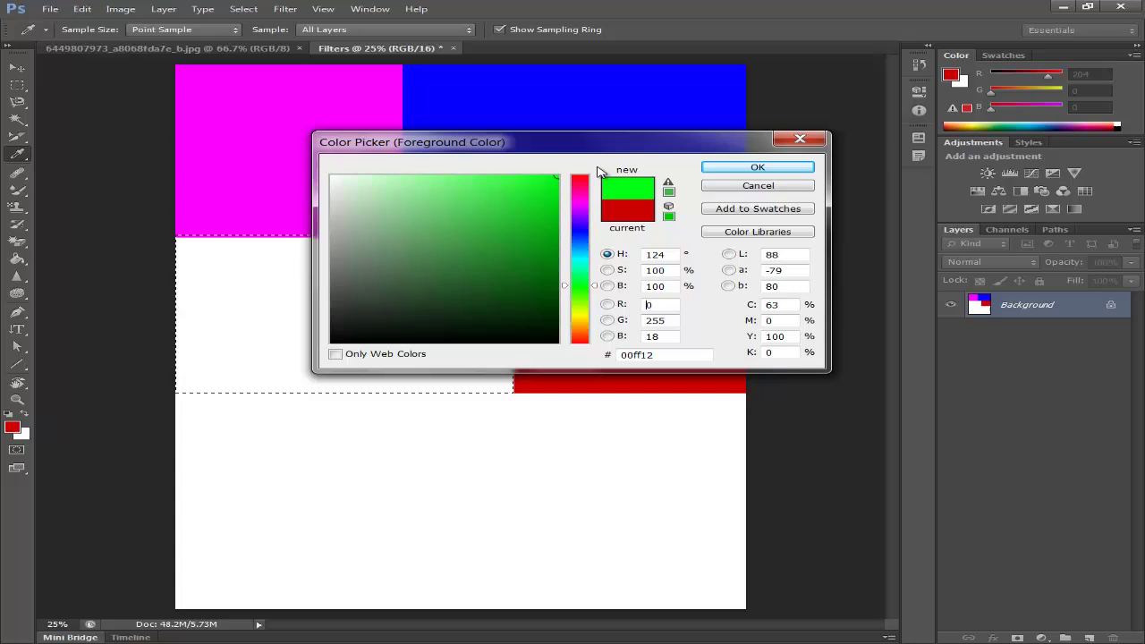
click(785, 166)
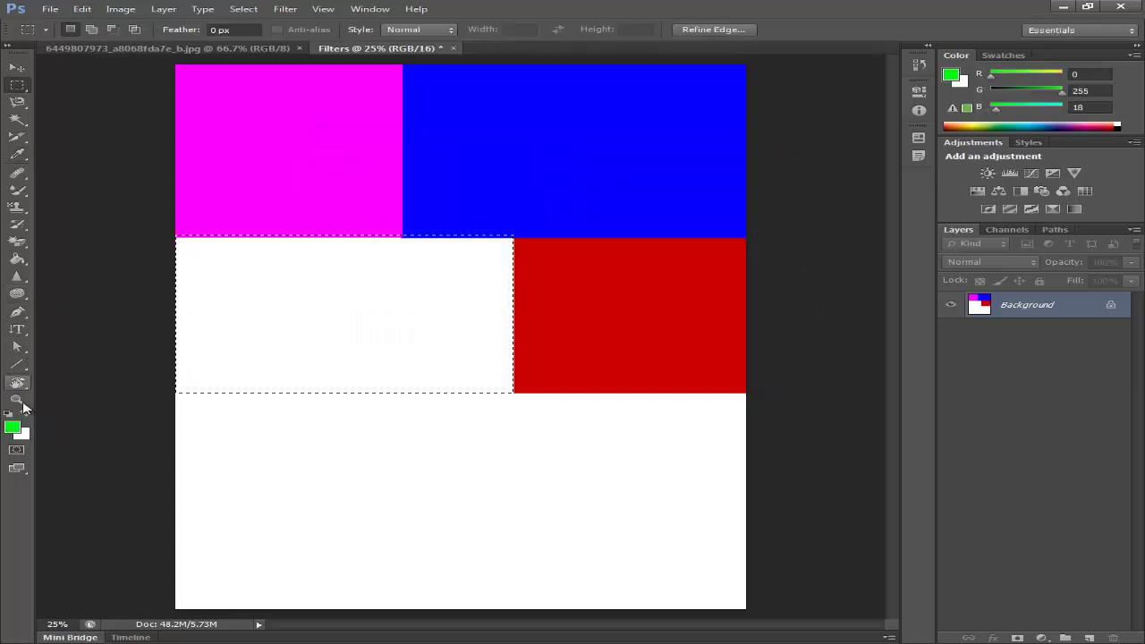
click(17, 258)
click(257, 314)
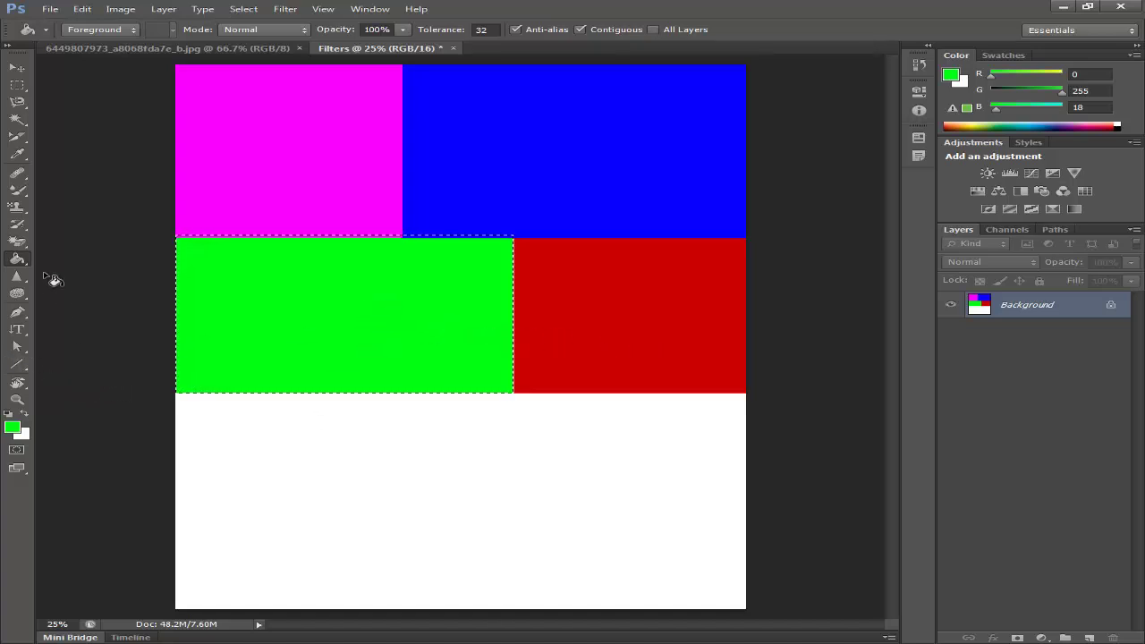
Select a rectangle below the green block in the canvas's lower-left corner and fill it with brown 8b6500
click(17, 84)
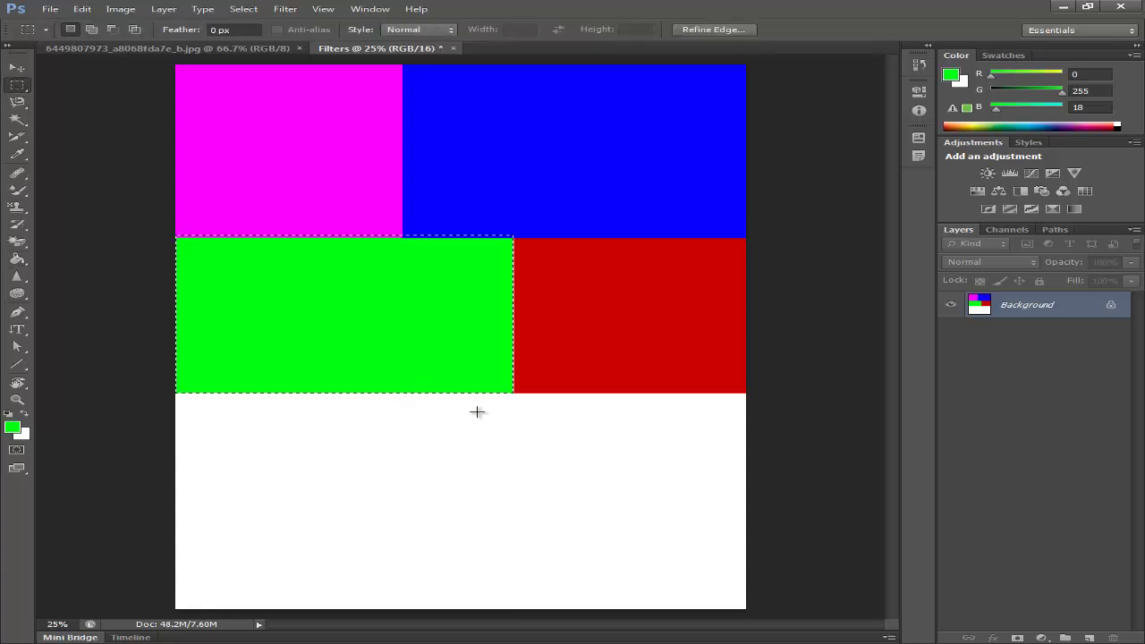
drag(480, 392, 27, 612)
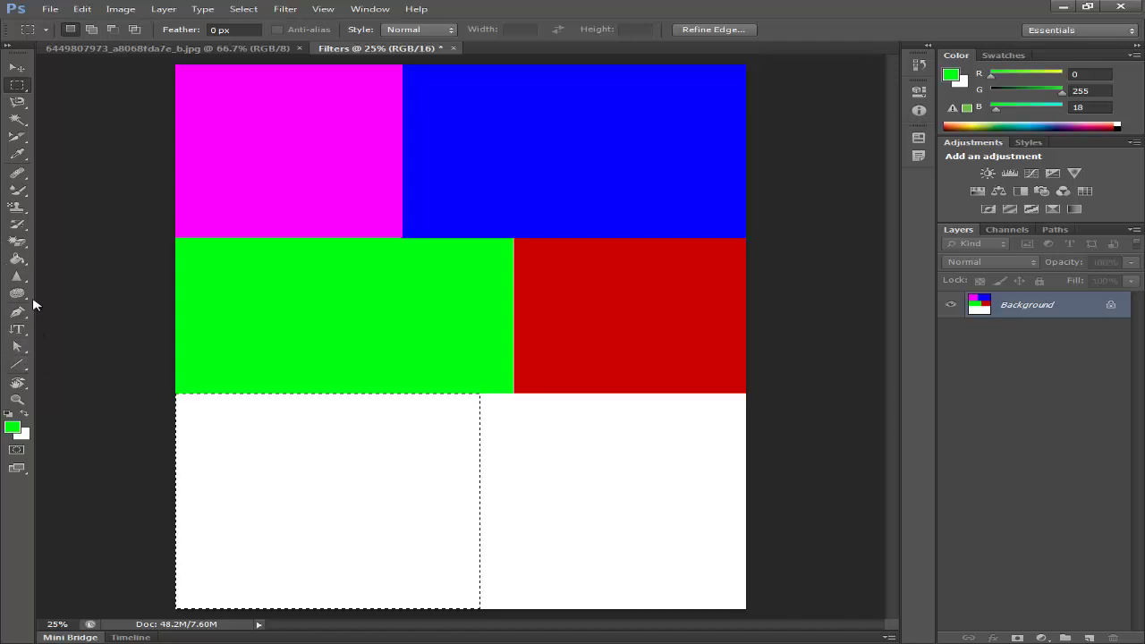
click(17, 262)
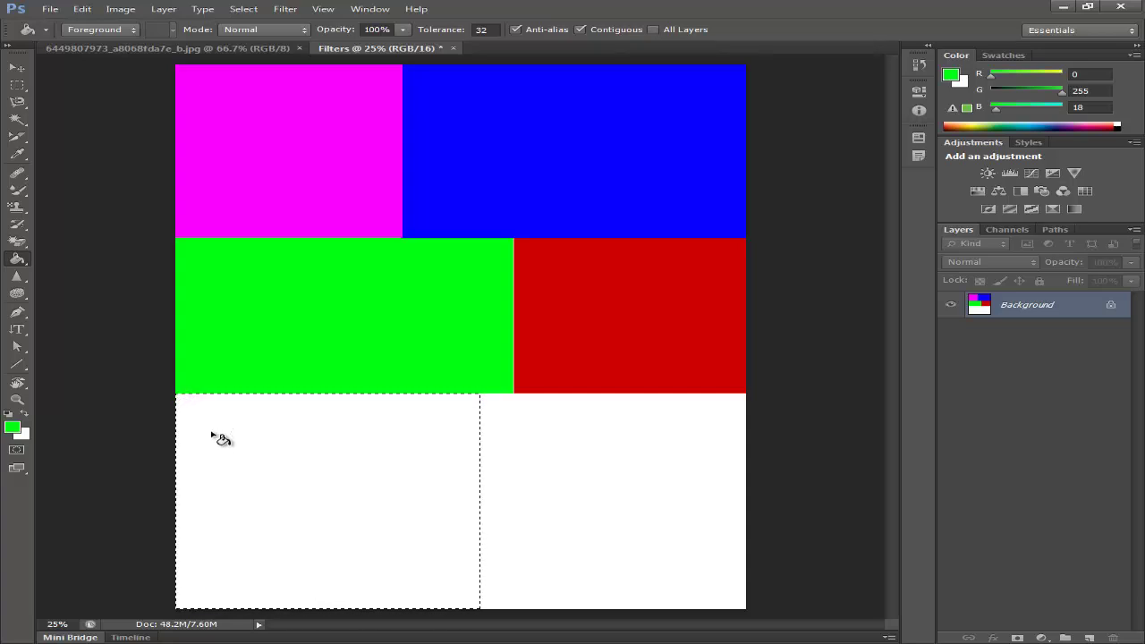
click(11, 429)
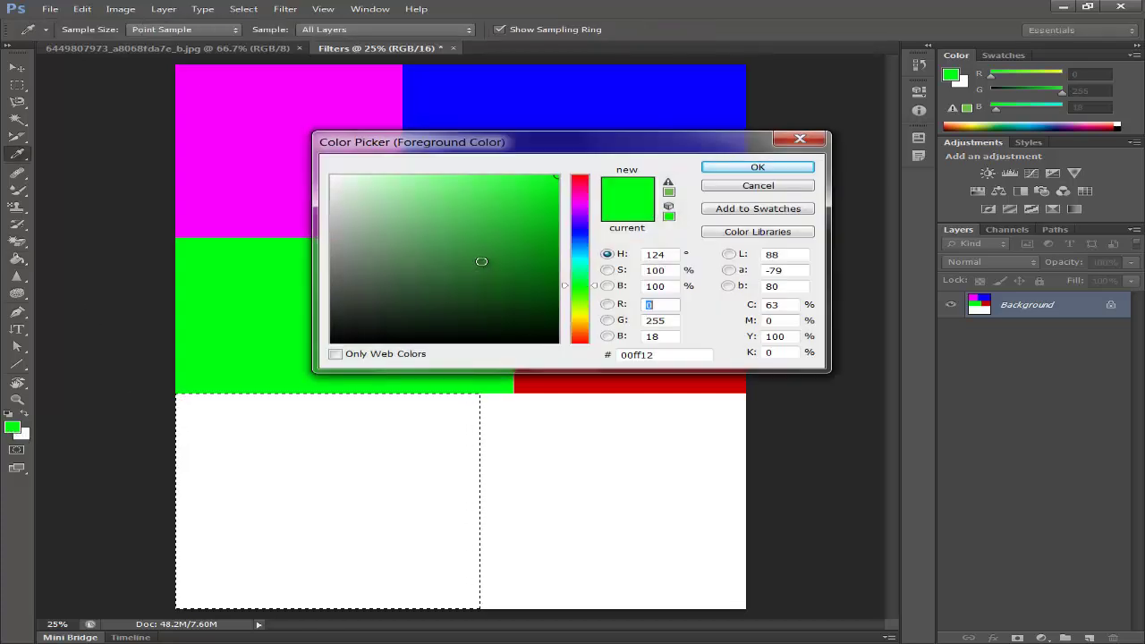
drag(567, 271, 567, 322)
click(559, 250)
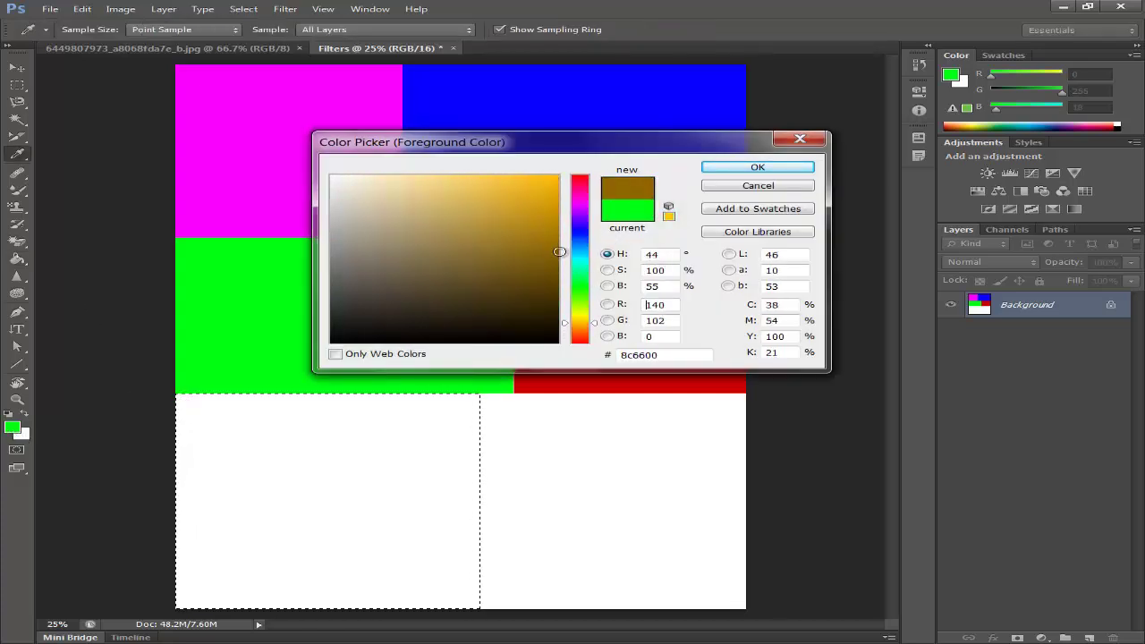
click(758, 167)
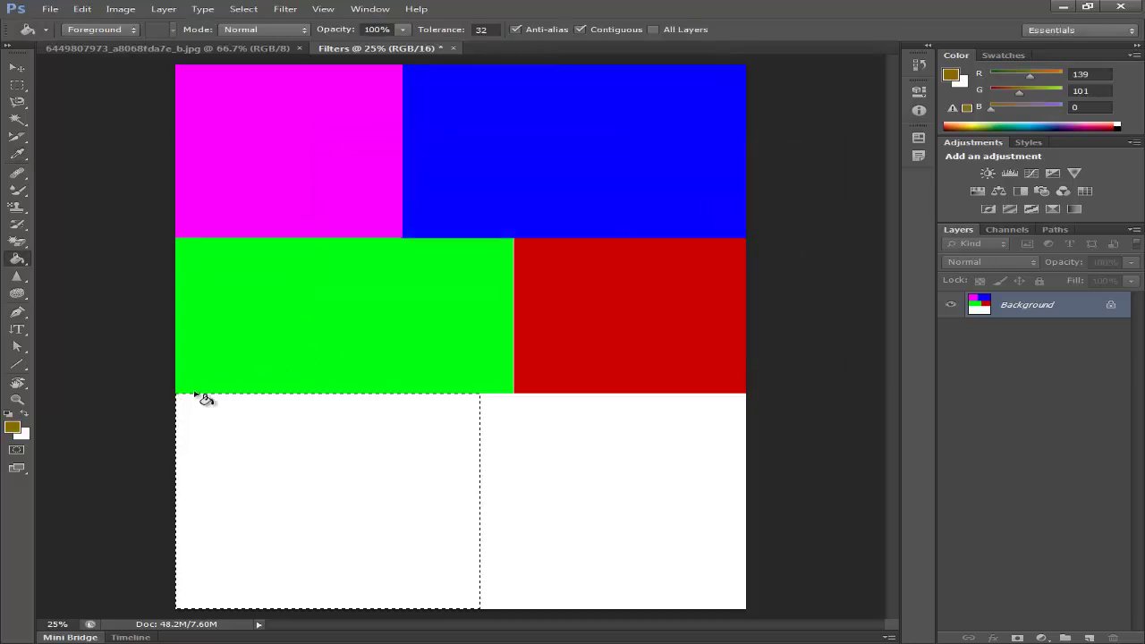
click(12, 429)
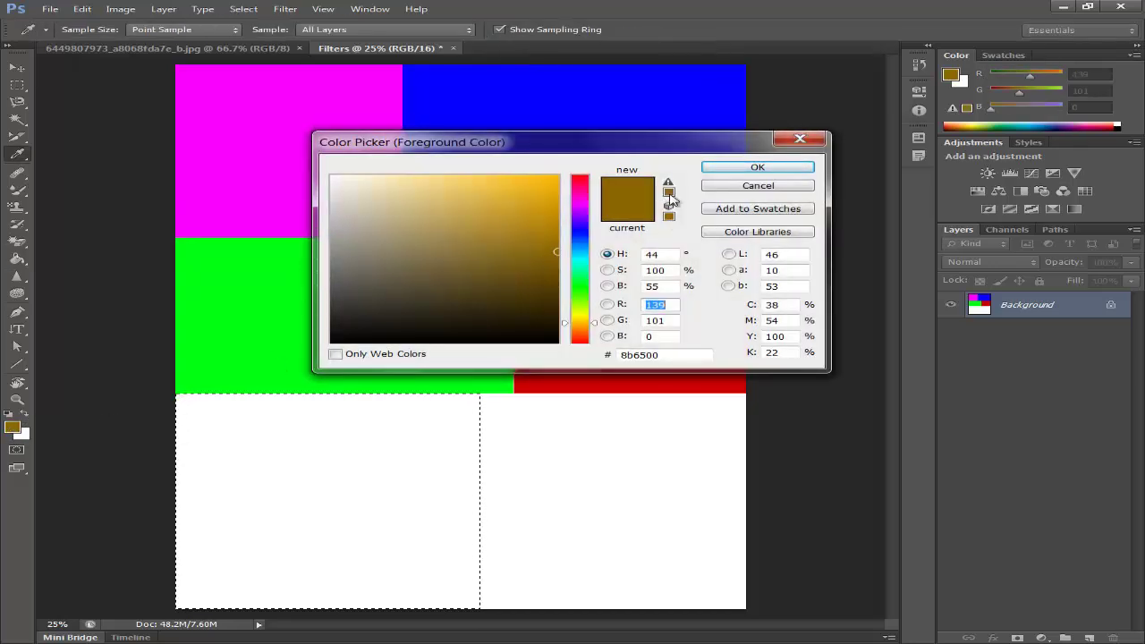
click(757, 167)
key(g)
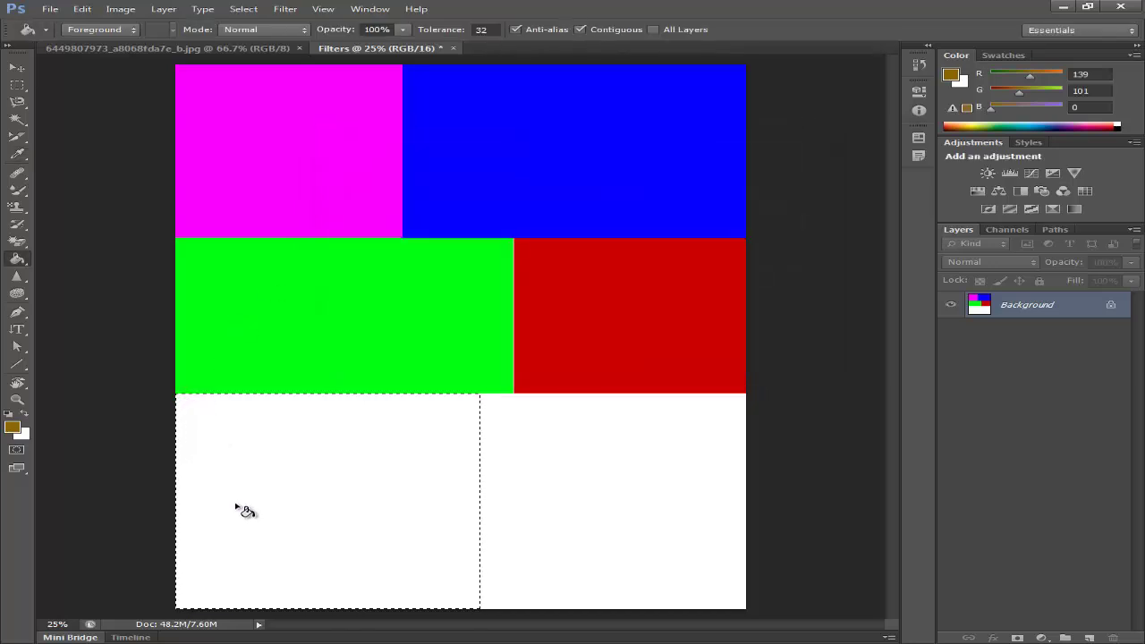
click(356, 533)
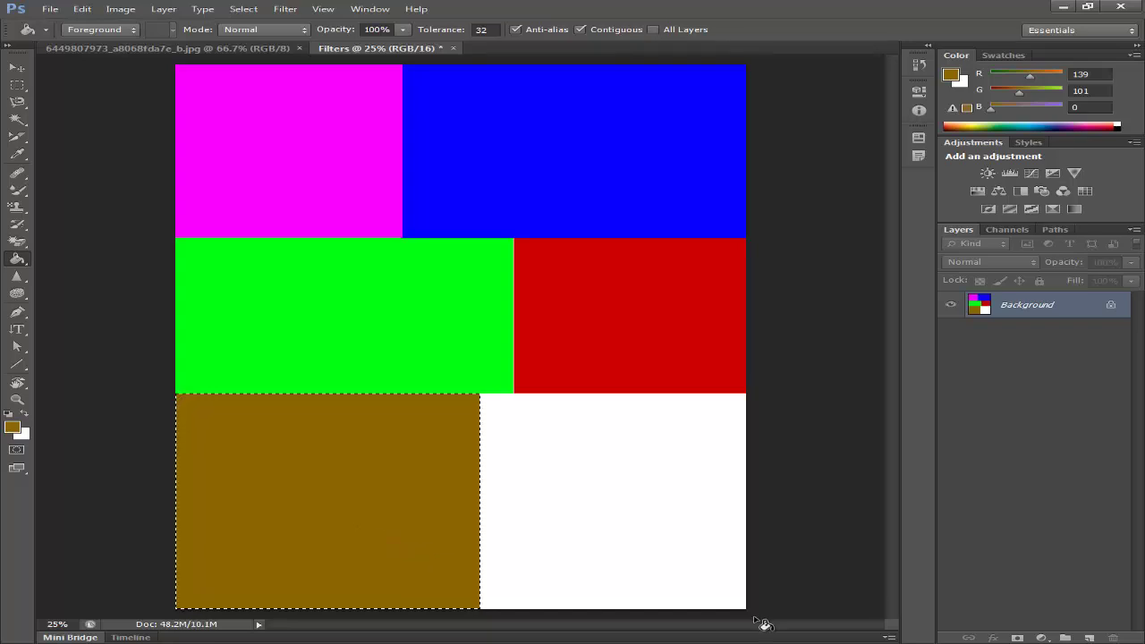
Set the foreground colour to cyan 00fcff and fill the selected remaining white area in the canvas's lower-right corner
click(13, 427)
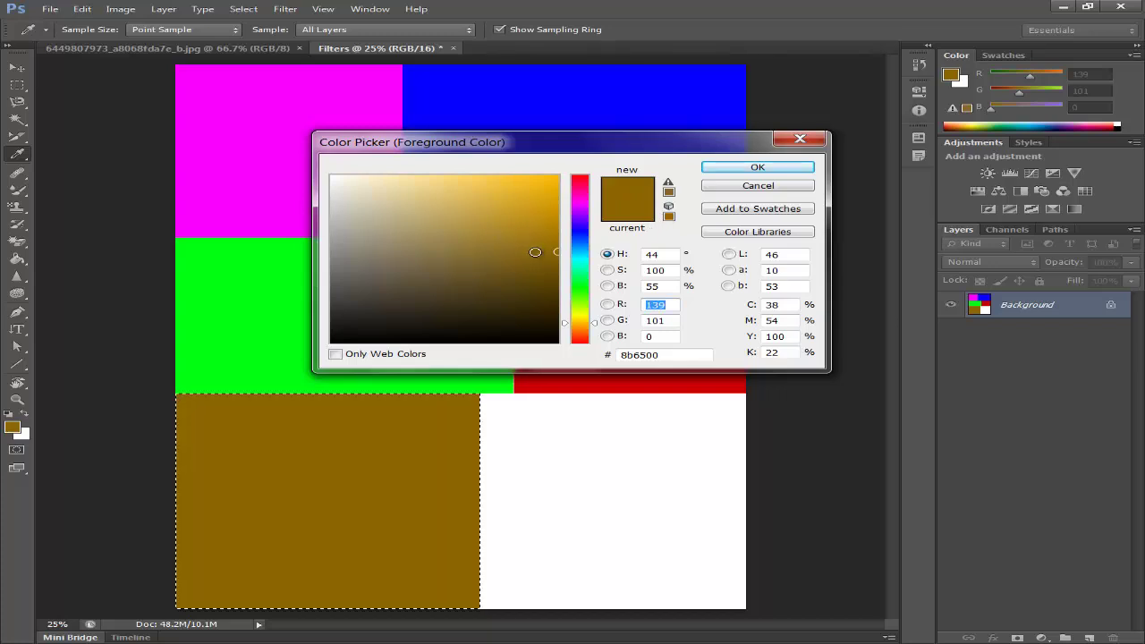
click(584, 337)
mouse_move(556, 252)
mouse_down()
mouse_move(545, 295)
mouse_move(555, 307)
mouse_move(498, 274)
mouse_move(389, 275)
mouse_up()
drag(600, 280, 601, 259)
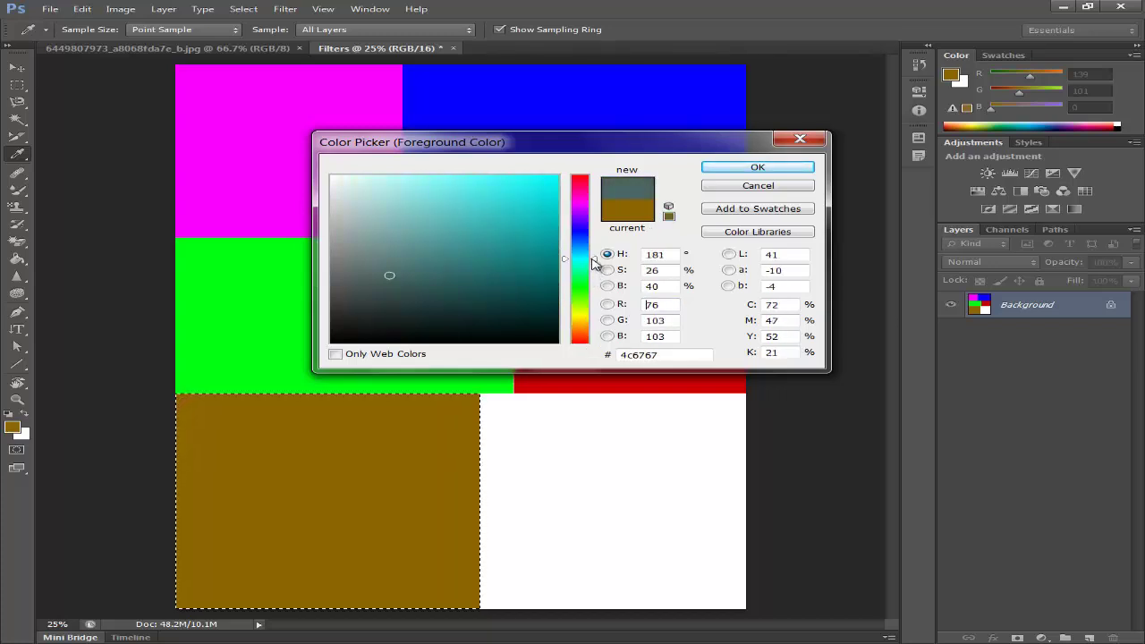
drag(460, 256, 556, 175)
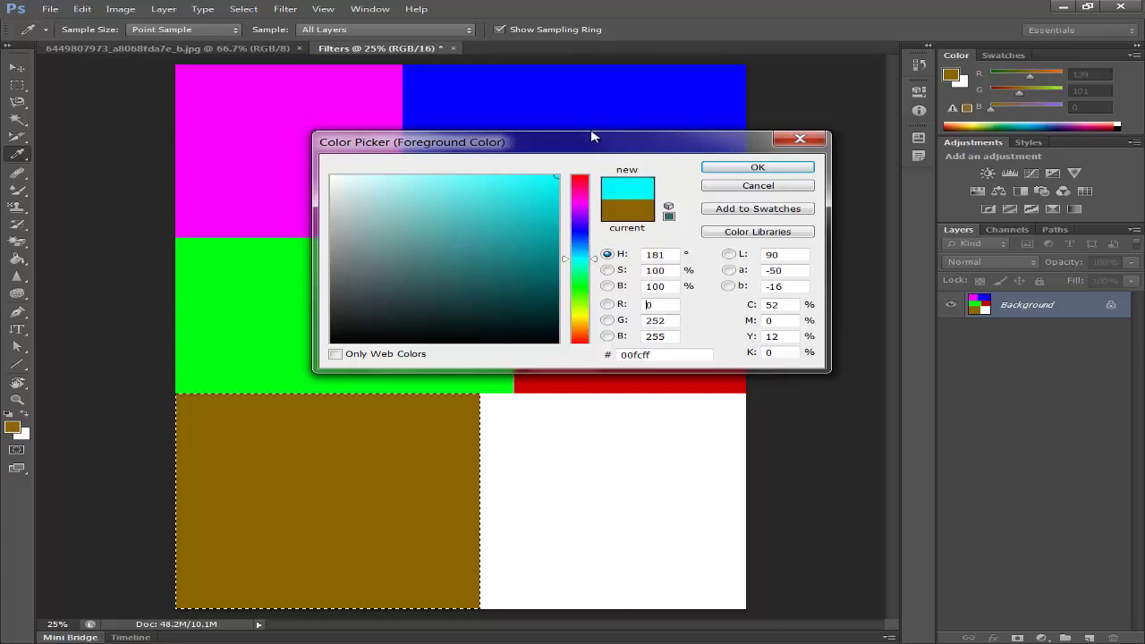
click(743, 168)
click(17, 84)
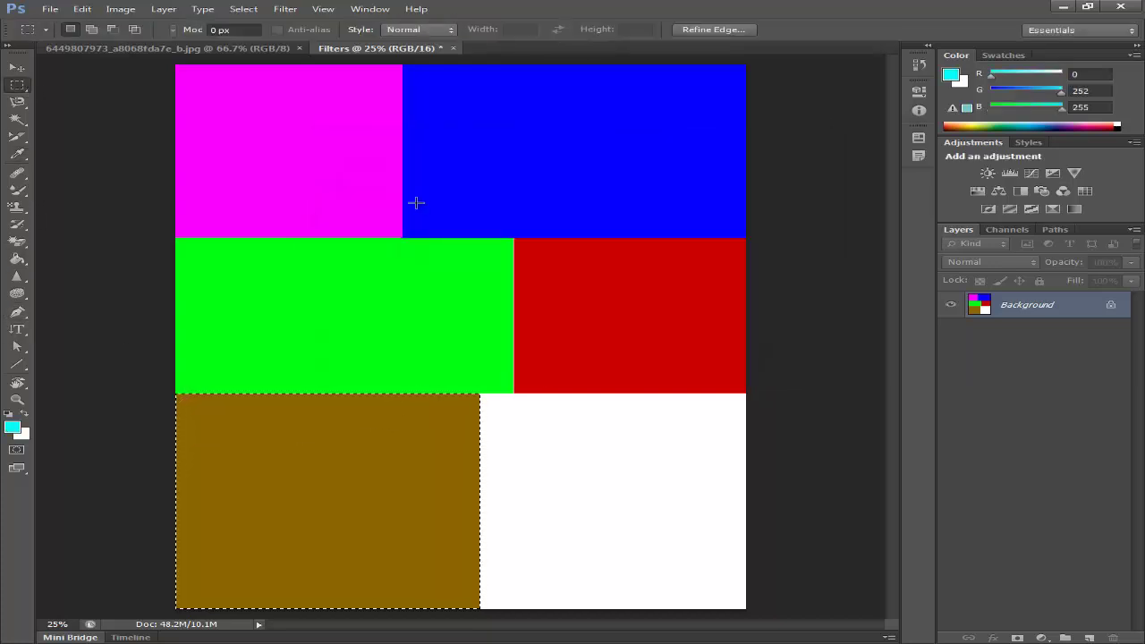
mouse_move(757, 388)
mouse_down()
mouse_move(566, 488)
mouse_move(486, 578)
mouse_move(477, 615)
mouse_up()
click(17, 258)
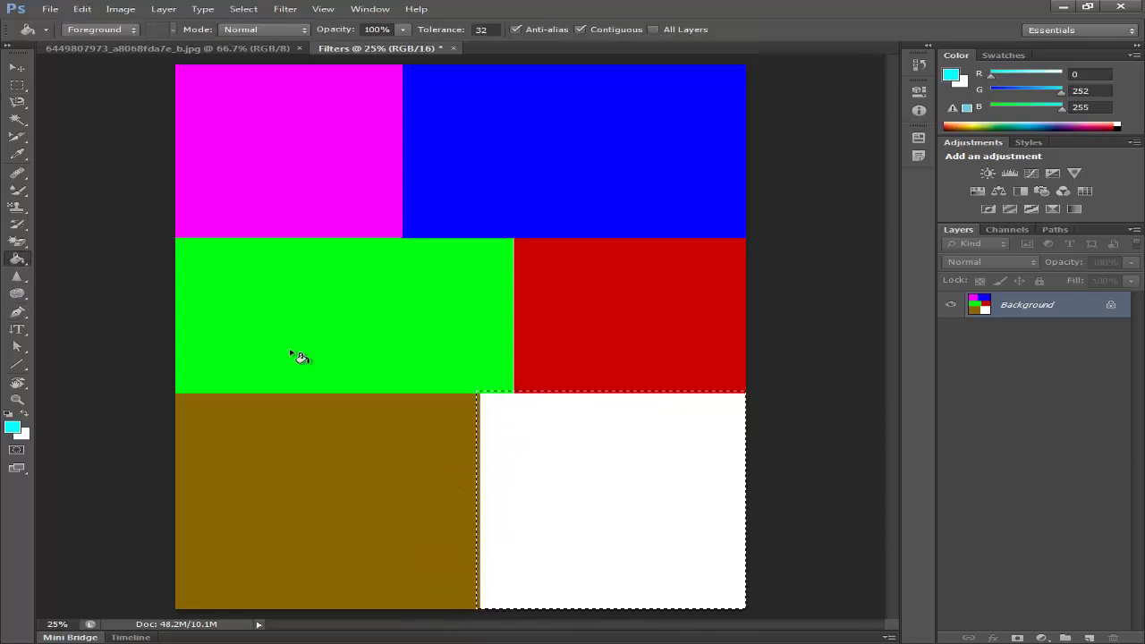
click(557, 467)
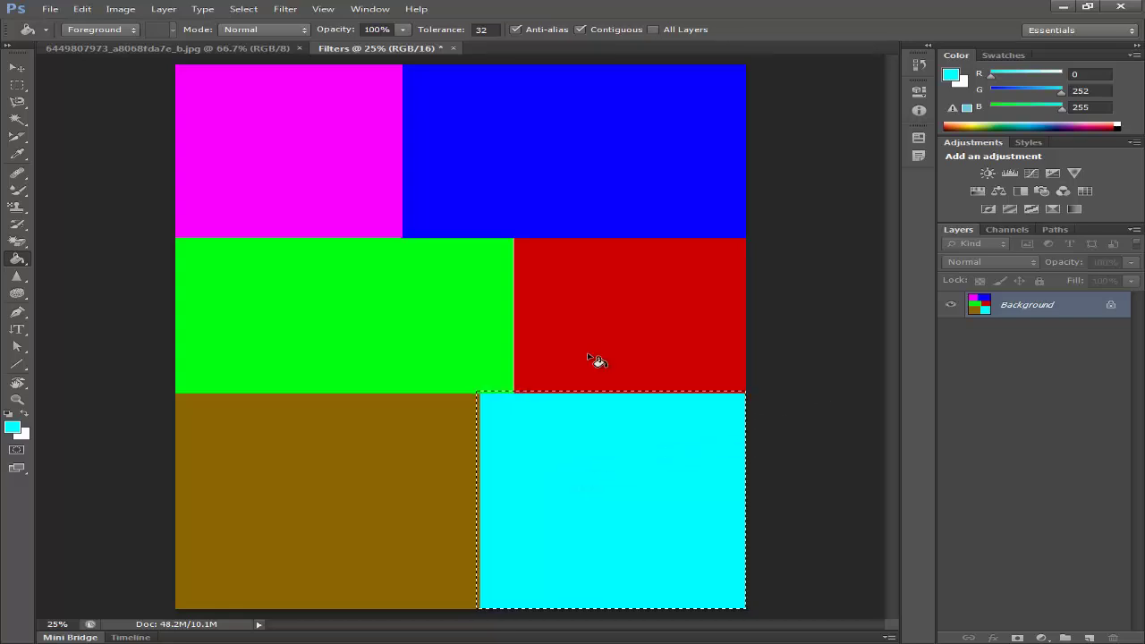
Deselect the cyan block and convert the Background into a regular layer named Layer 0
click(17, 84)
click(275, 182)
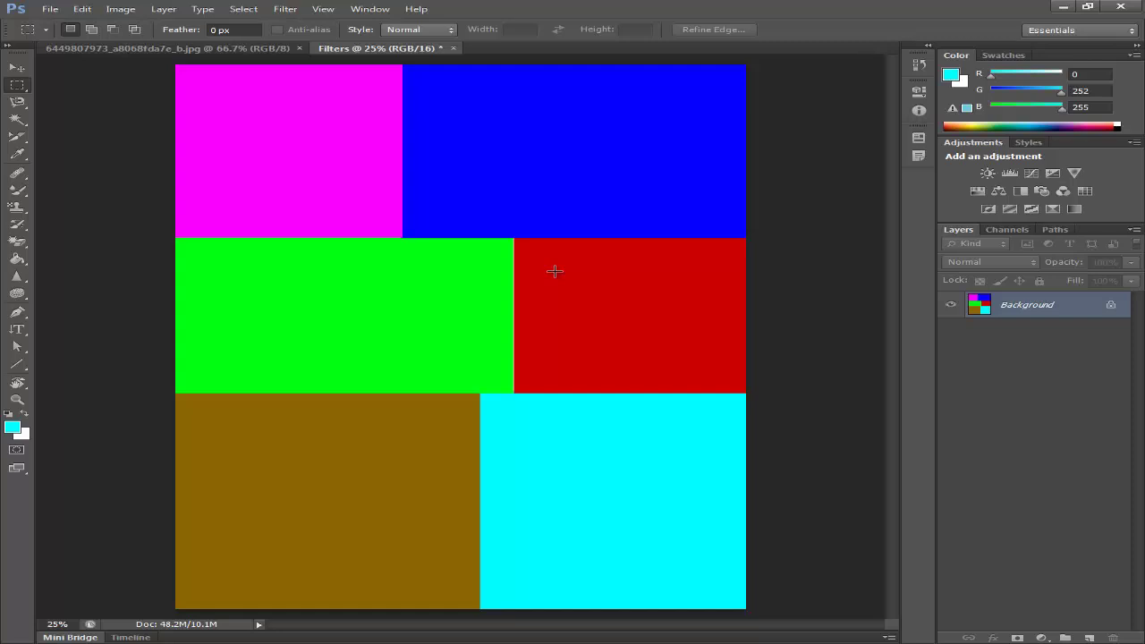
right_click(1038, 307)
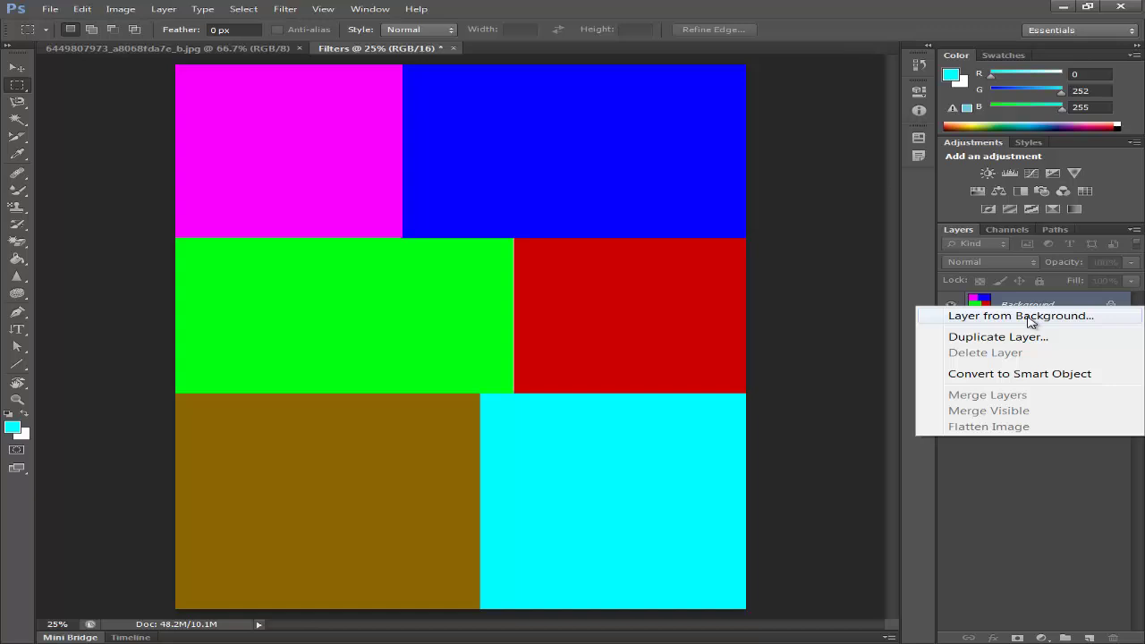
click(1029, 317)
click(732, 213)
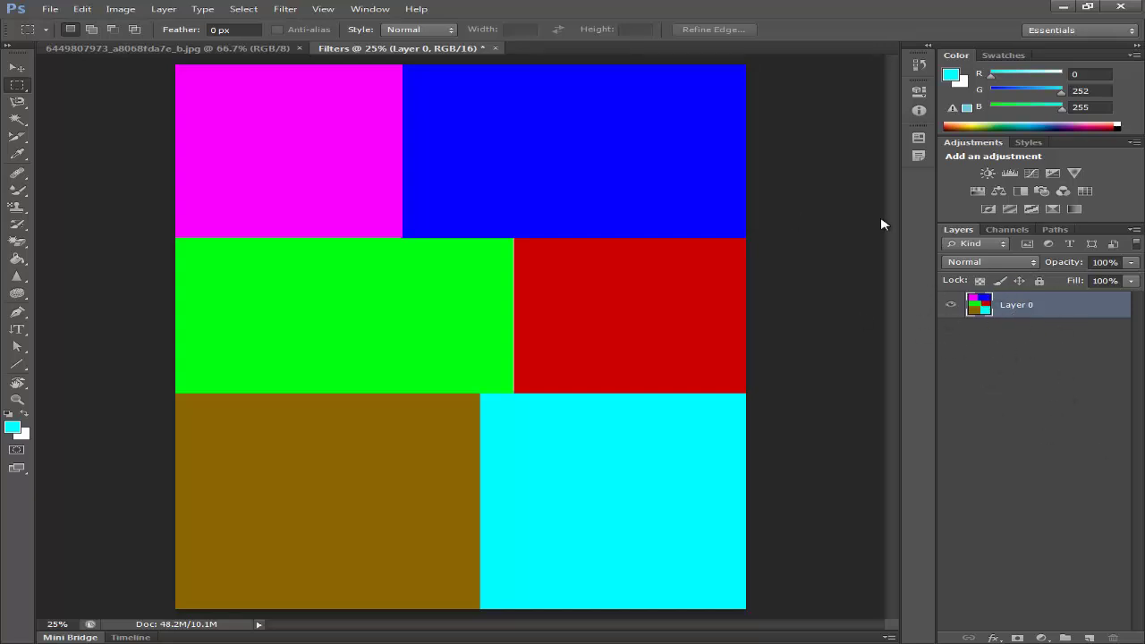
Start a Field Blur on Layer 0, move its pin near the green and red blocks' border, and set the blur to 187 px
click(285, 11)
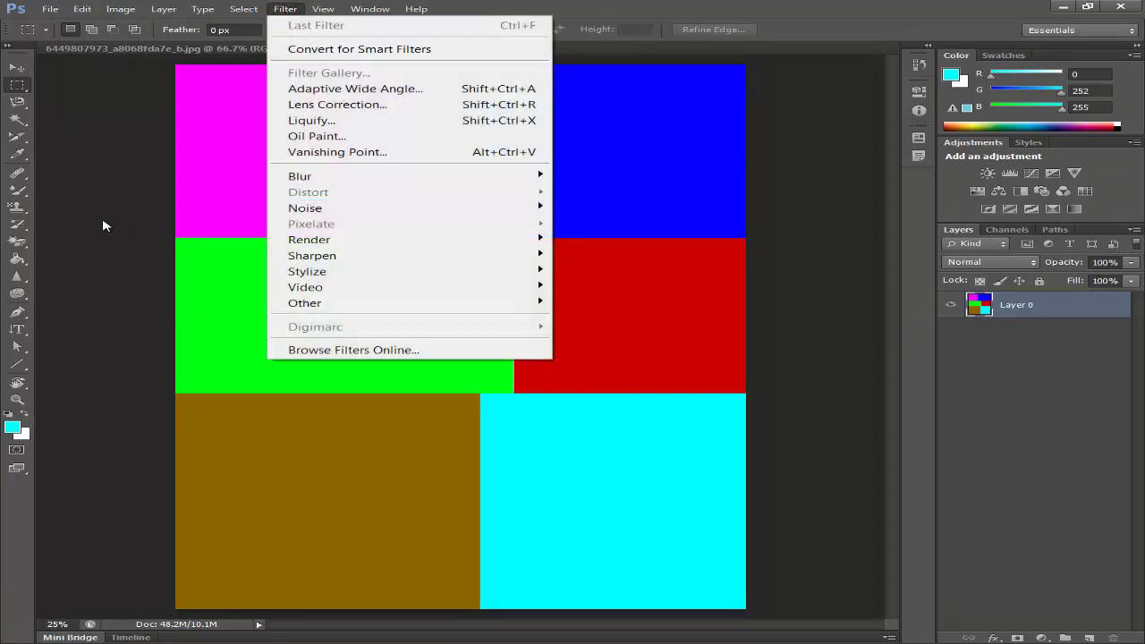
click(103, 225)
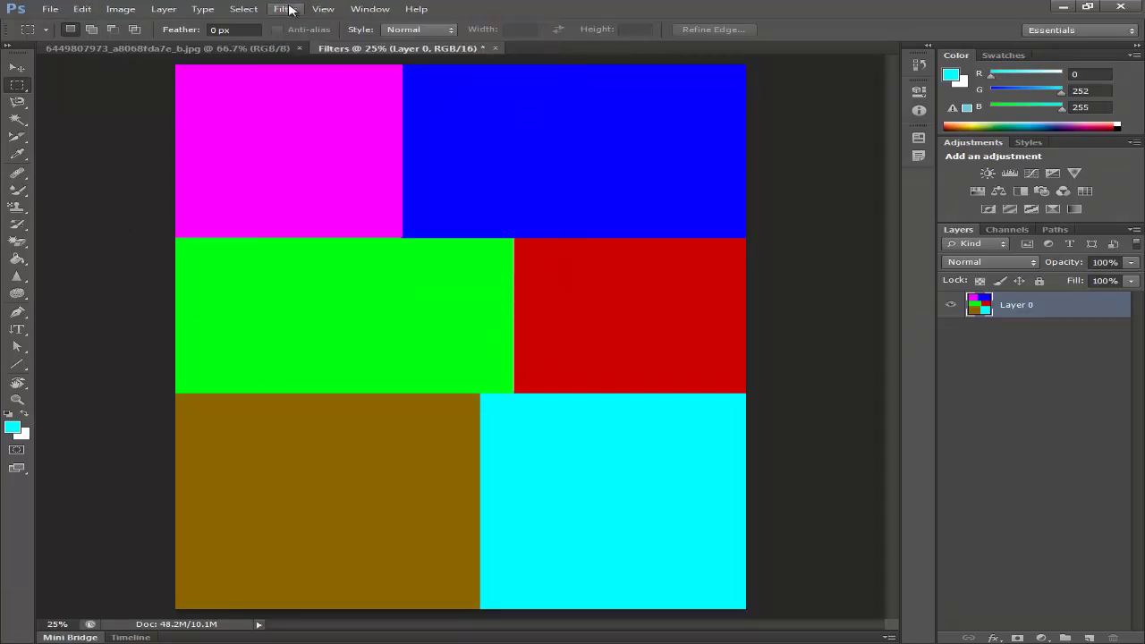
click(286, 9)
mouse_move(302, 182)
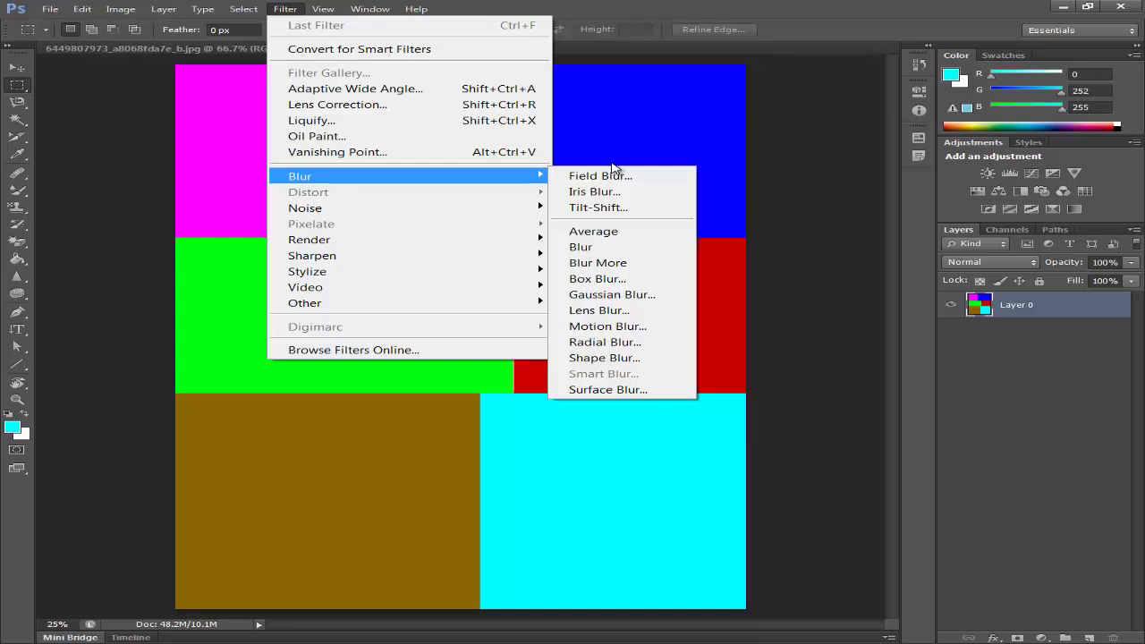
click(605, 187)
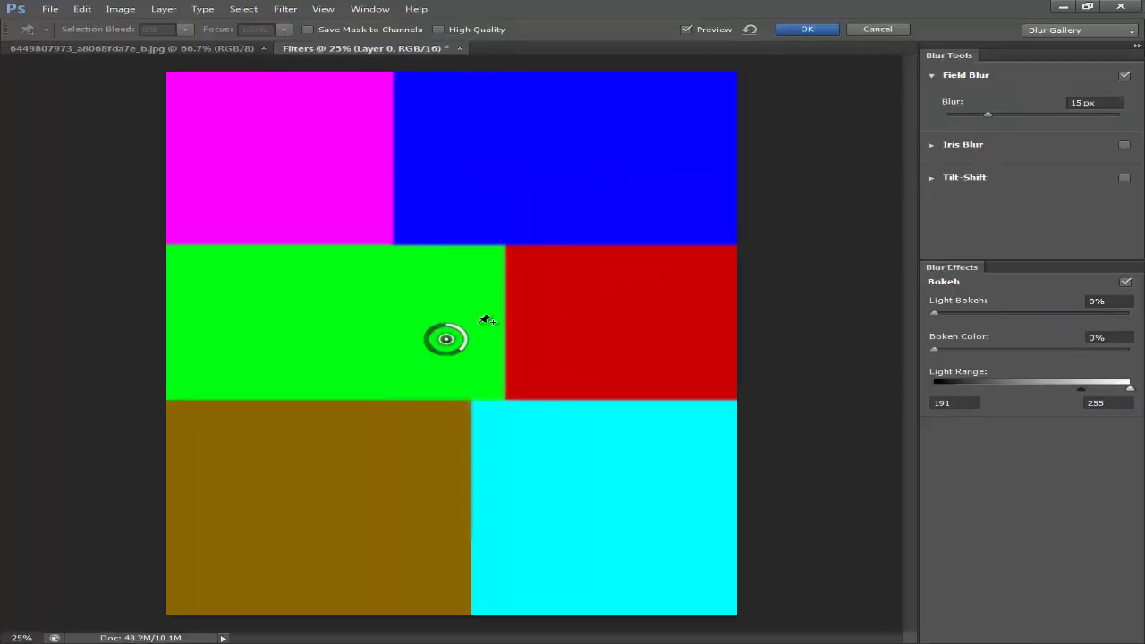
drag(447, 342, 492, 282)
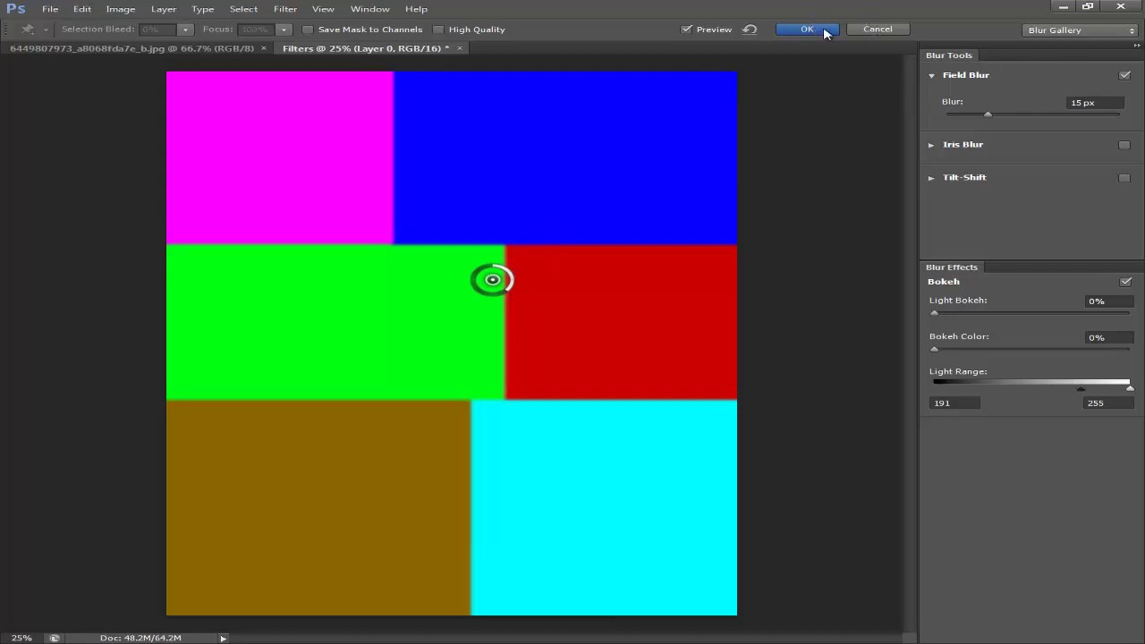
drag(989, 119, 1052, 123)
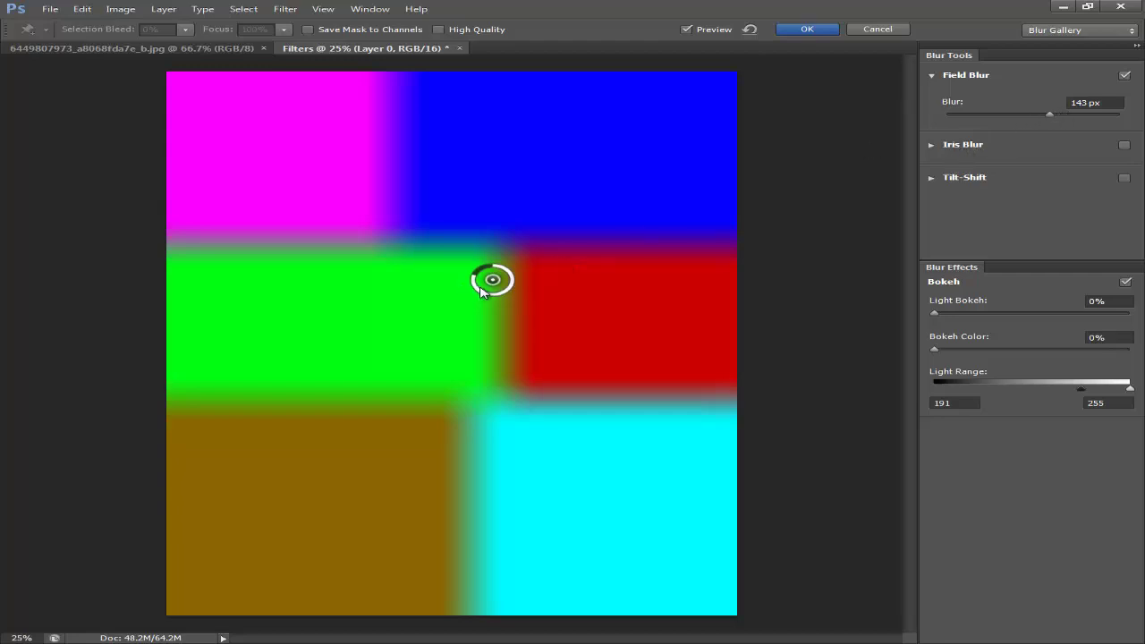
mouse_move(474, 282)
mouse_down()
mouse_move(481, 302)
mouse_move(528, 296)
mouse_move(531, 285)
mouse_move(528, 274)
mouse_move(482, 310)
mouse_move(480, 277)
mouse_up()
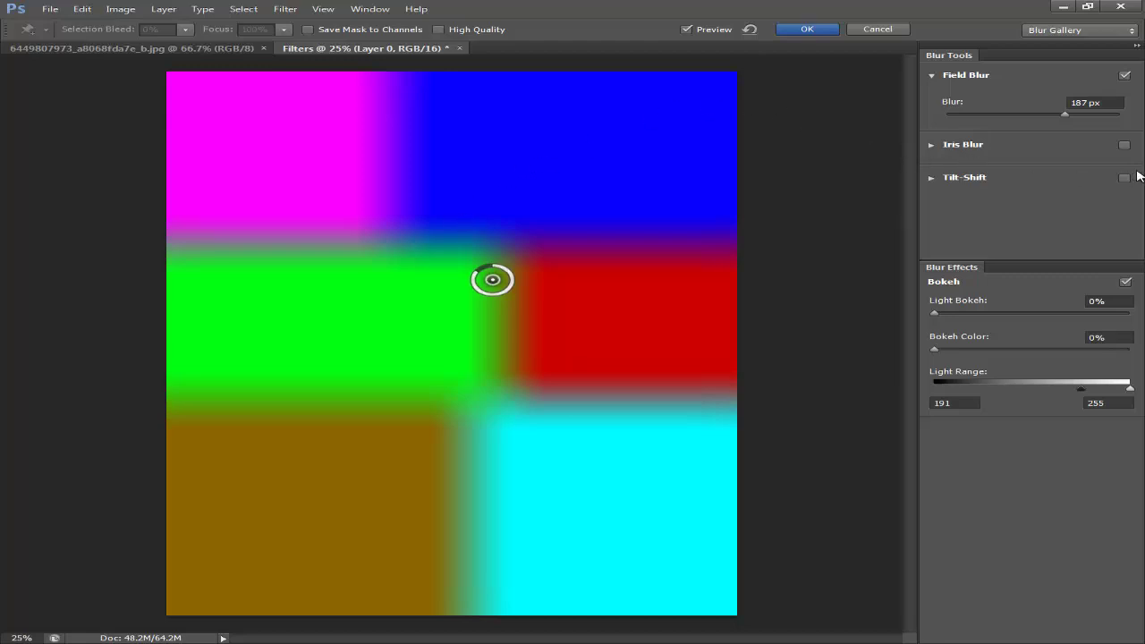
Enable Iris Blur and Tilt-Shift in the Blur Gallery, and set the Iris Blur amount to 161 px
click(1126, 146)
click(1125, 180)
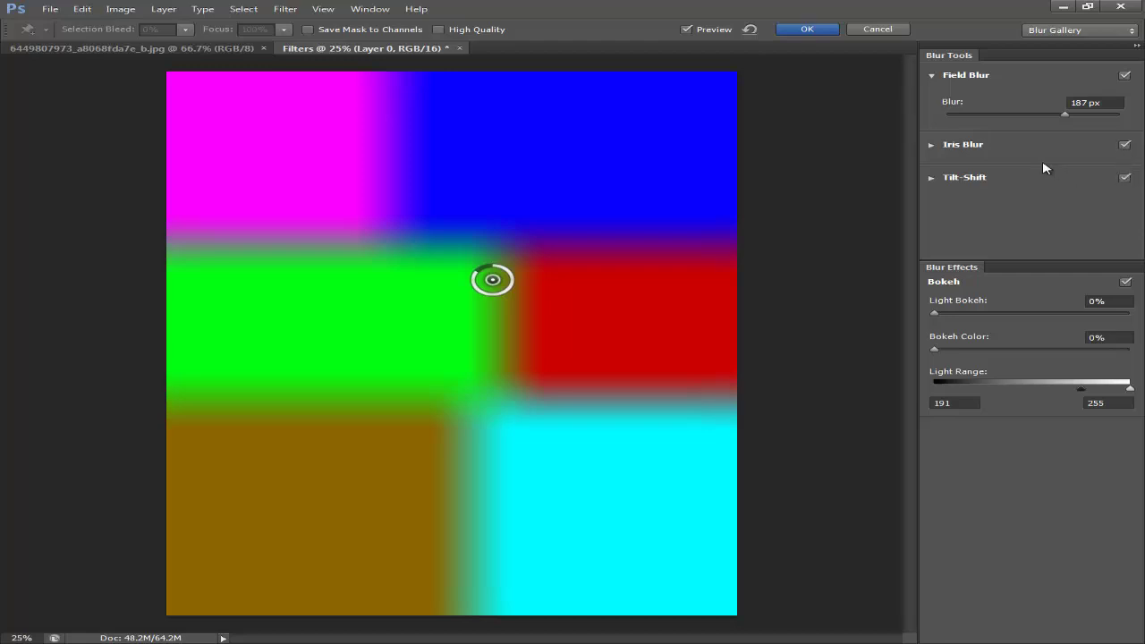
click(932, 146)
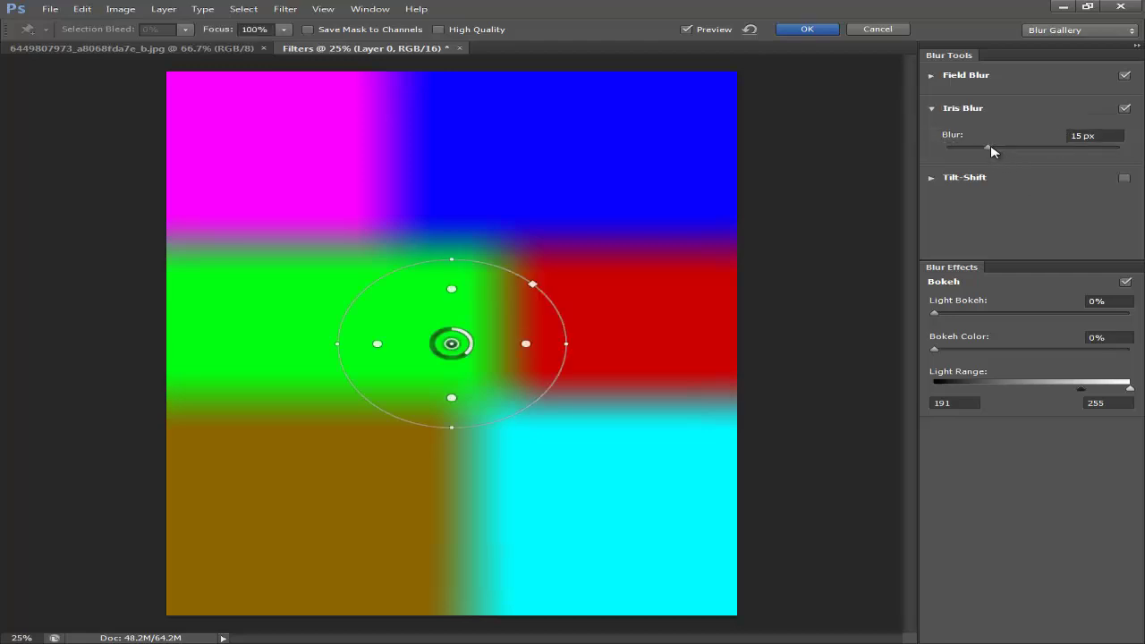
drag(991, 152, 1057, 155)
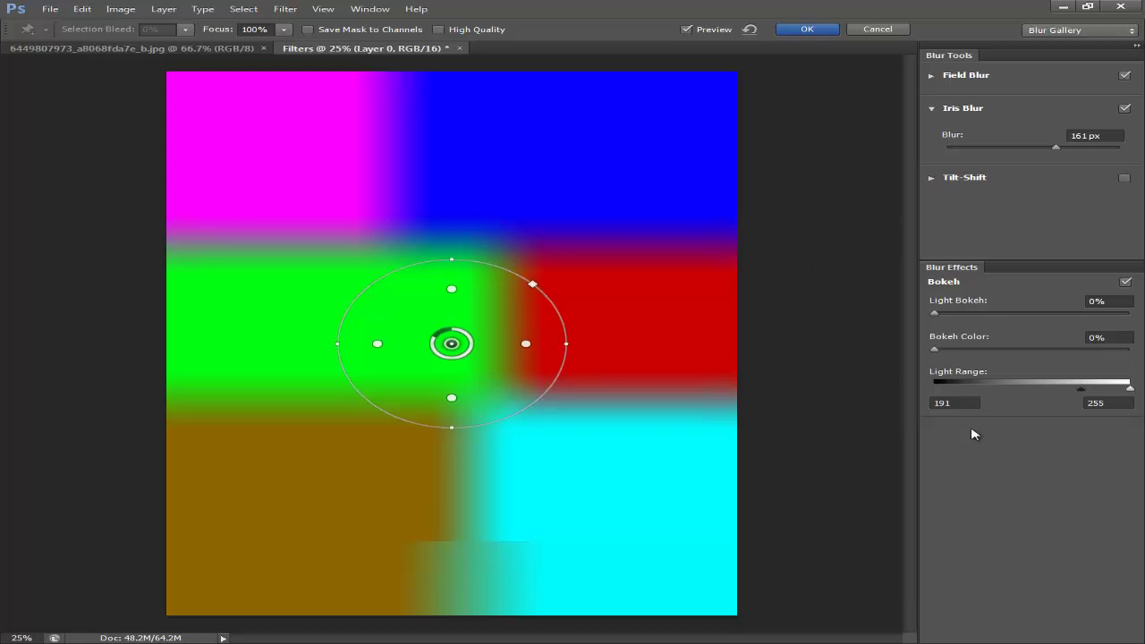
Turn off both Field Blur and Iris Blur in the Blur Gallery
click(1125, 77)
click(1125, 109)
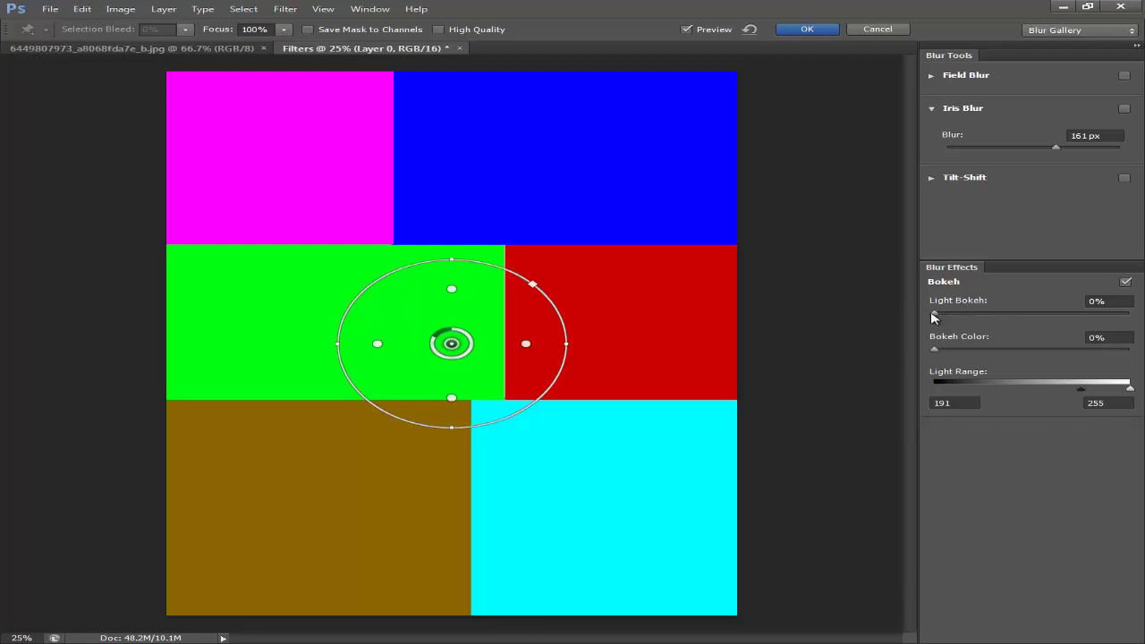
Re-enable Field Blur and set Light Bokeh to 22%, Bokeh Color to 44%, and the Light Range to 100–199
drag(937, 317, 986, 317)
drag(1000, 318, 1001, 318)
mouse_move(1004, 314)
mouse_down()
mouse_move(1029, 315)
mouse_move(1013, 320)
mouse_up()
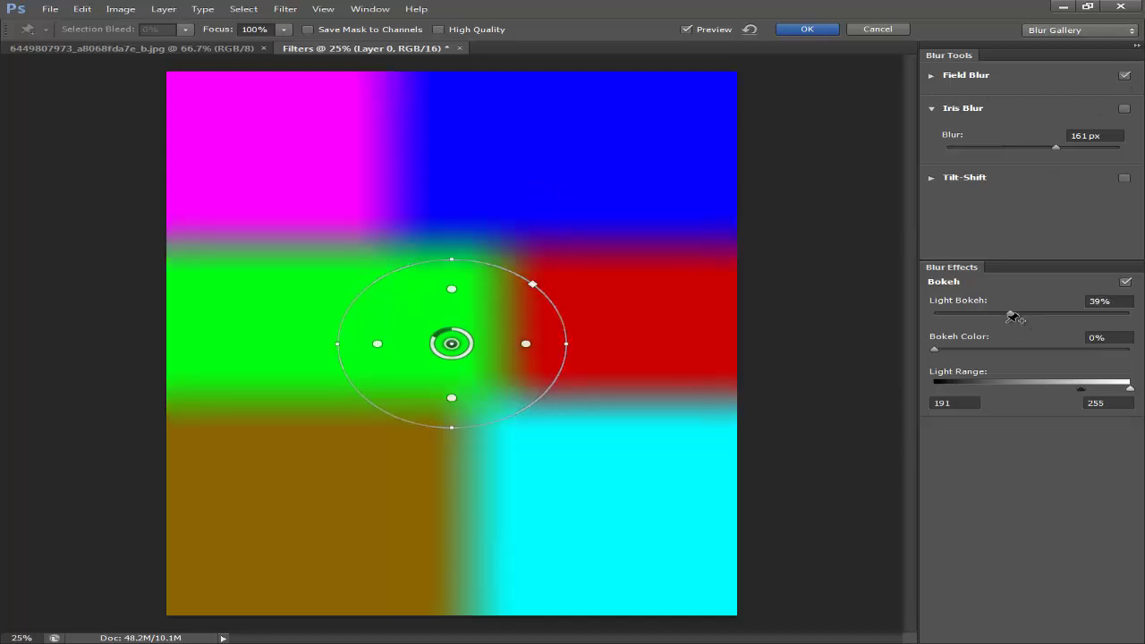
drag(1013, 312, 1080, 316)
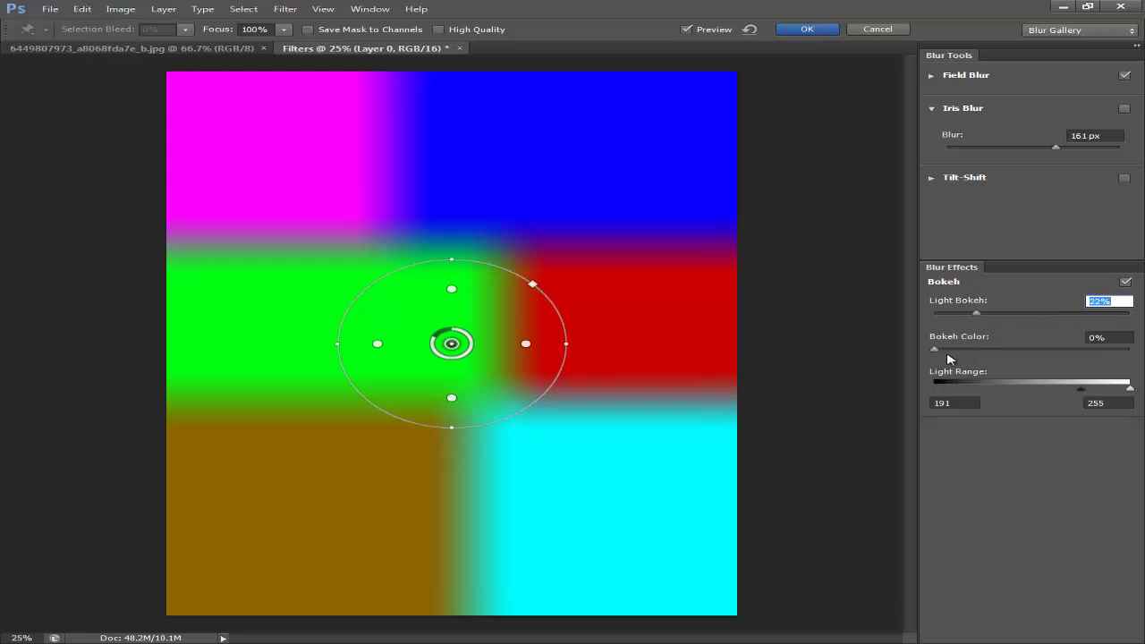
drag(936, 351, 1015, 360)
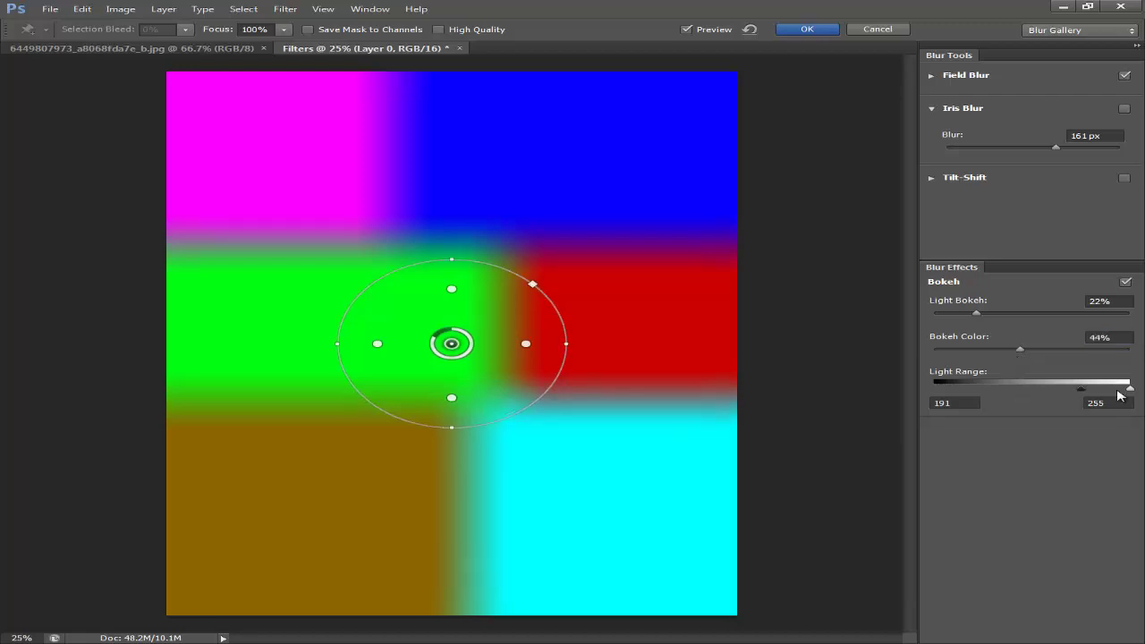
drag(1129, 392, 1013, 395)
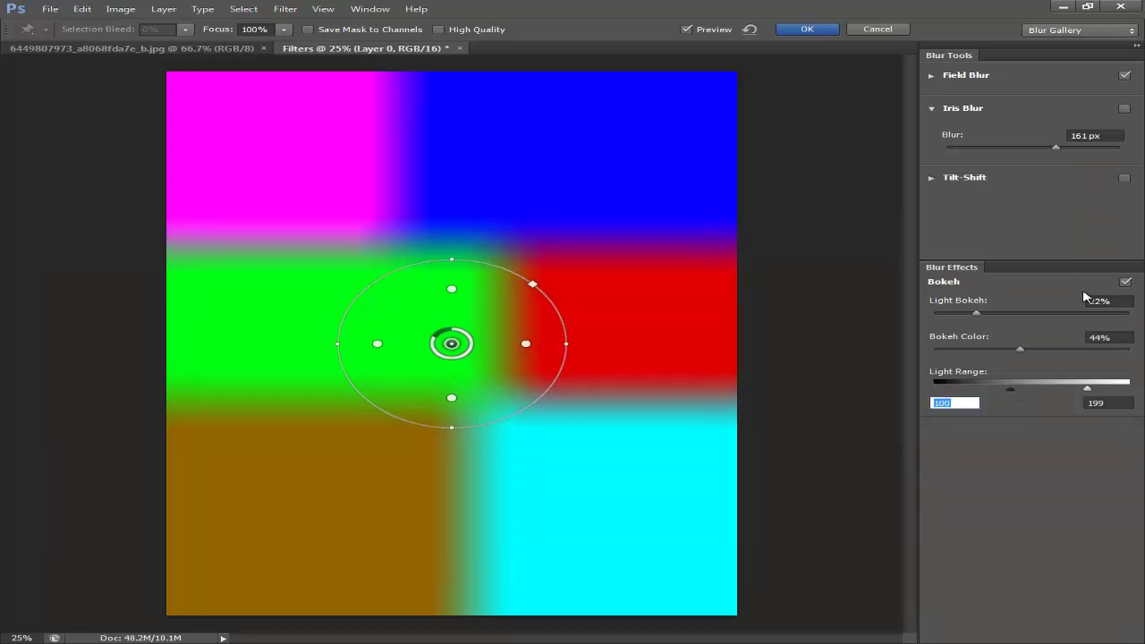
Turn off Field Blur and leave the Blur Gallery without applying any blur to Layer 0
click(1125, 77)
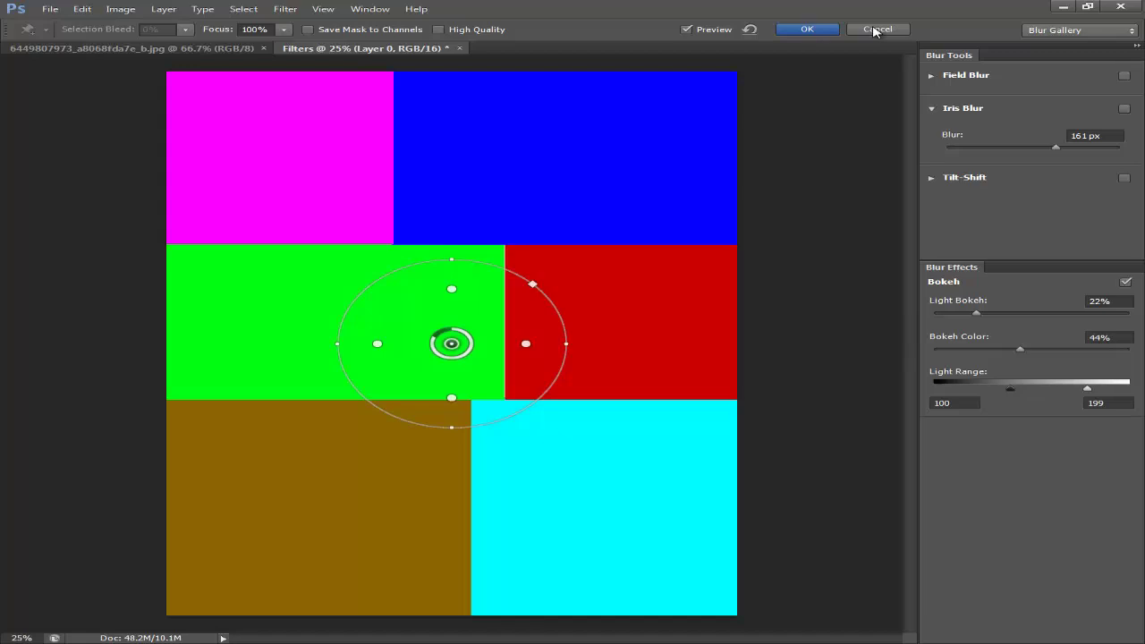
click(874, 31)
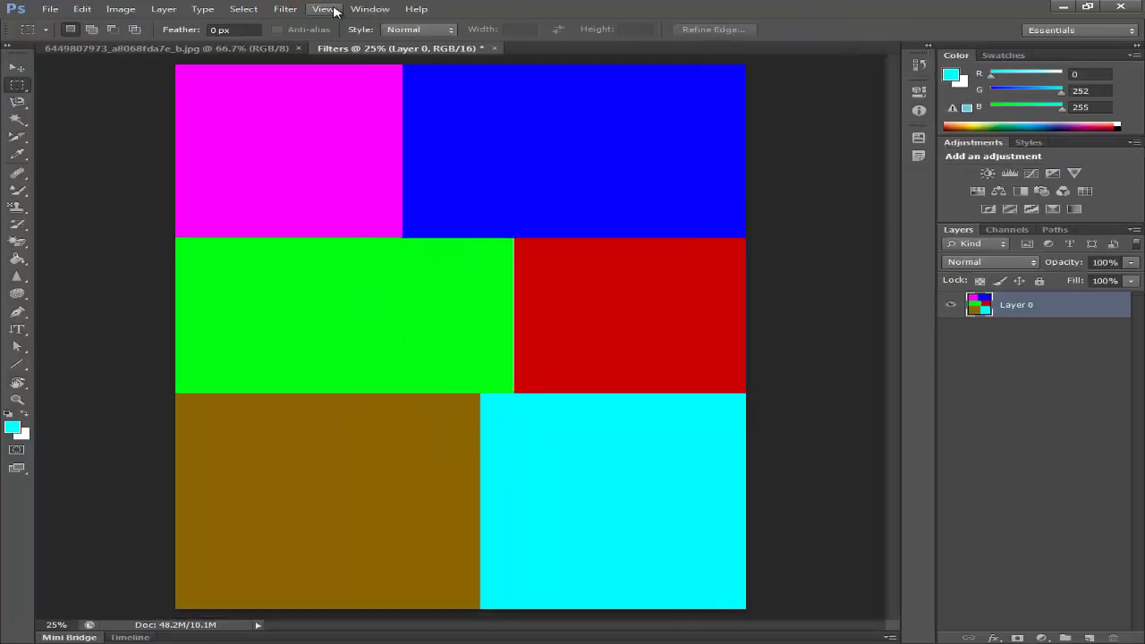
Try the Average blur filter on Layer 0 and revert the document to the Make Layer history state
click(285, 9)
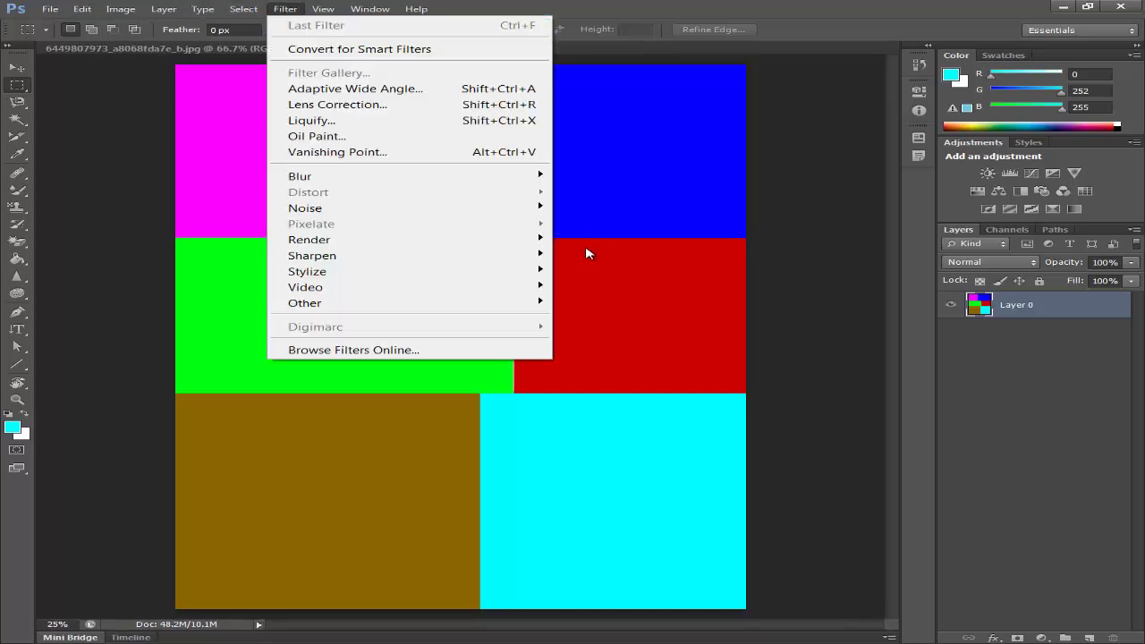
mouse_move(371, 175)
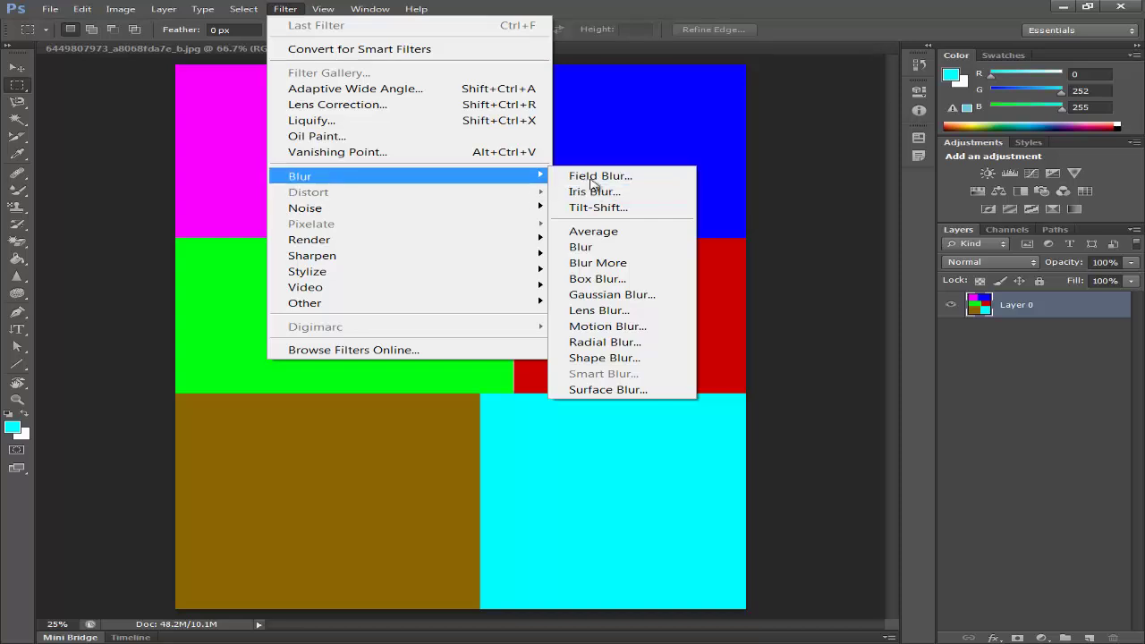
click(610, 232)
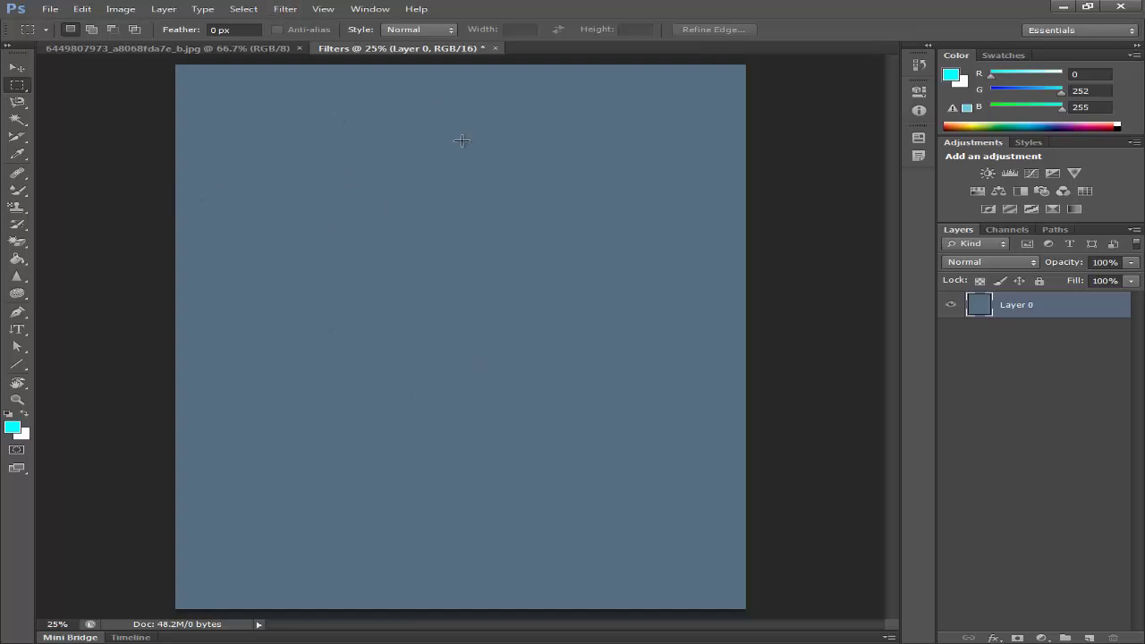
click(919, 65)
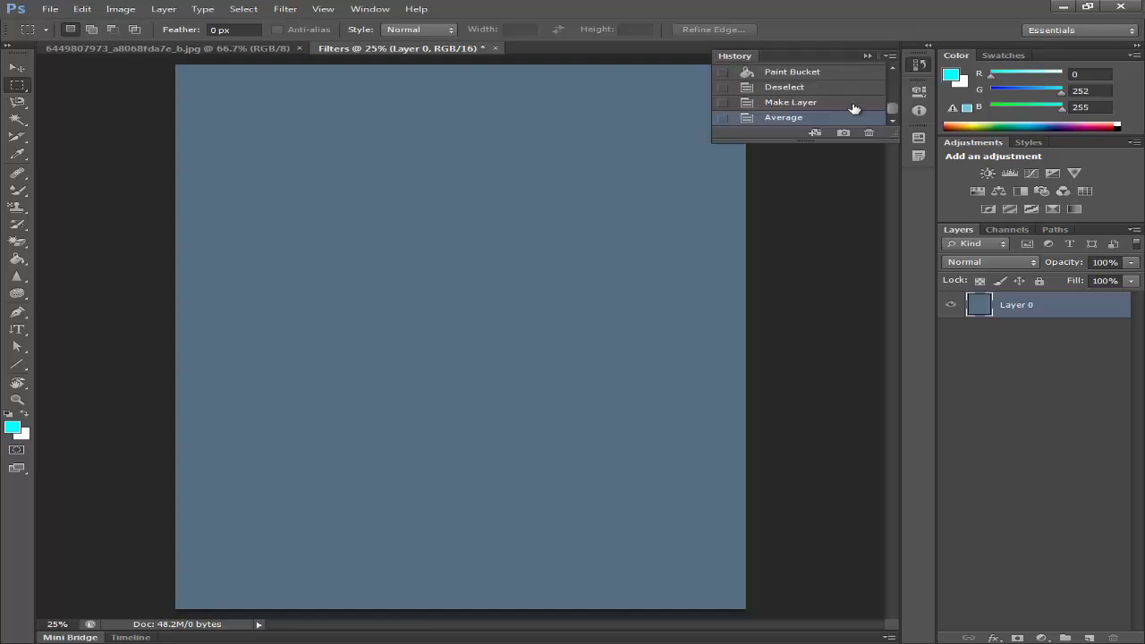
click(921, 67)
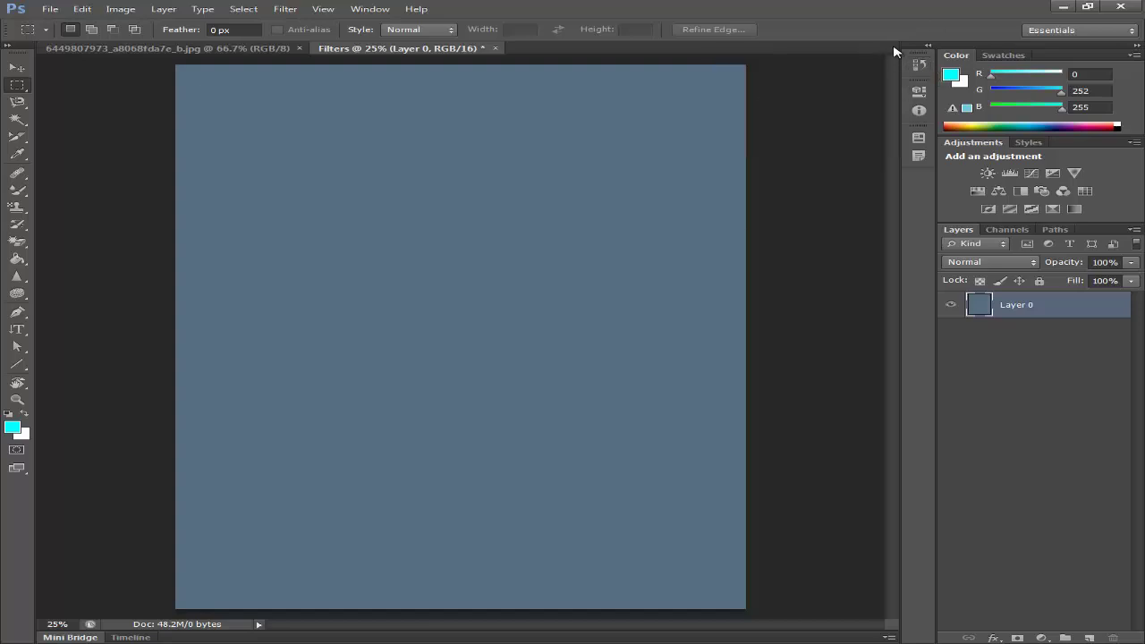
click(920, 68)
click(767, 103)
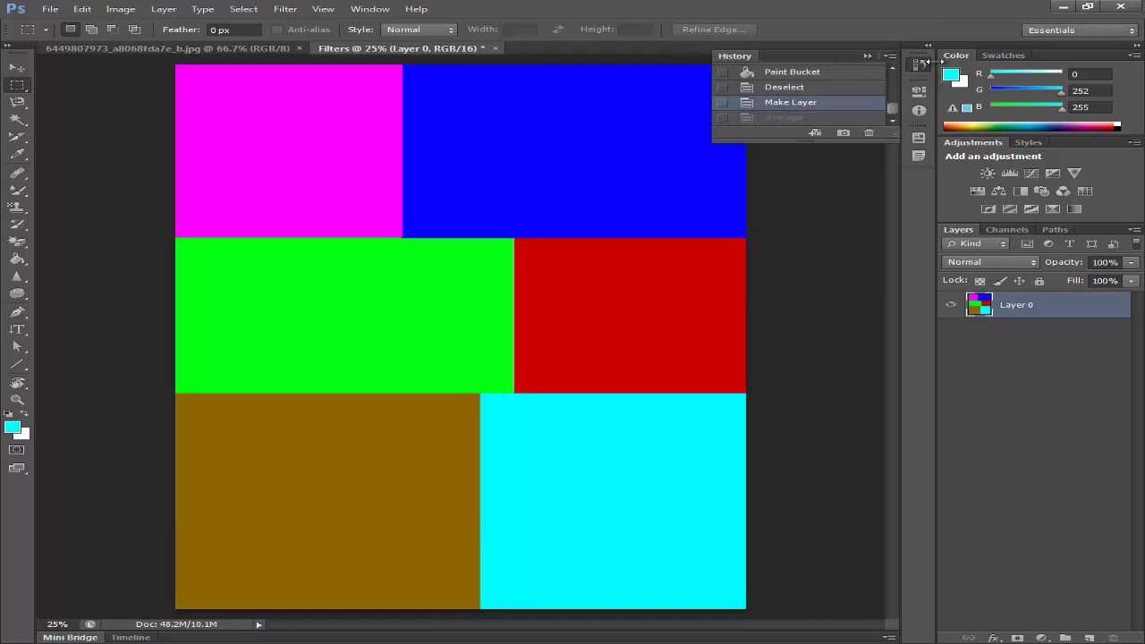
click(920, 67)
Try the basic Blur filter on Layer 0 and undo it
click(285, 9)
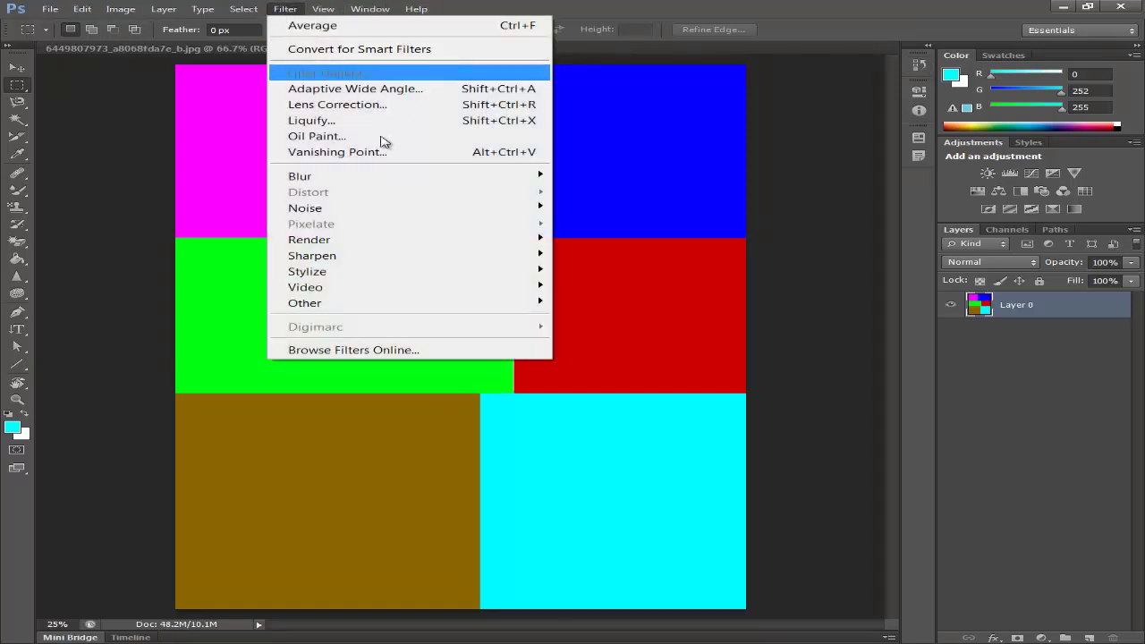
mouse_move(361, 180)
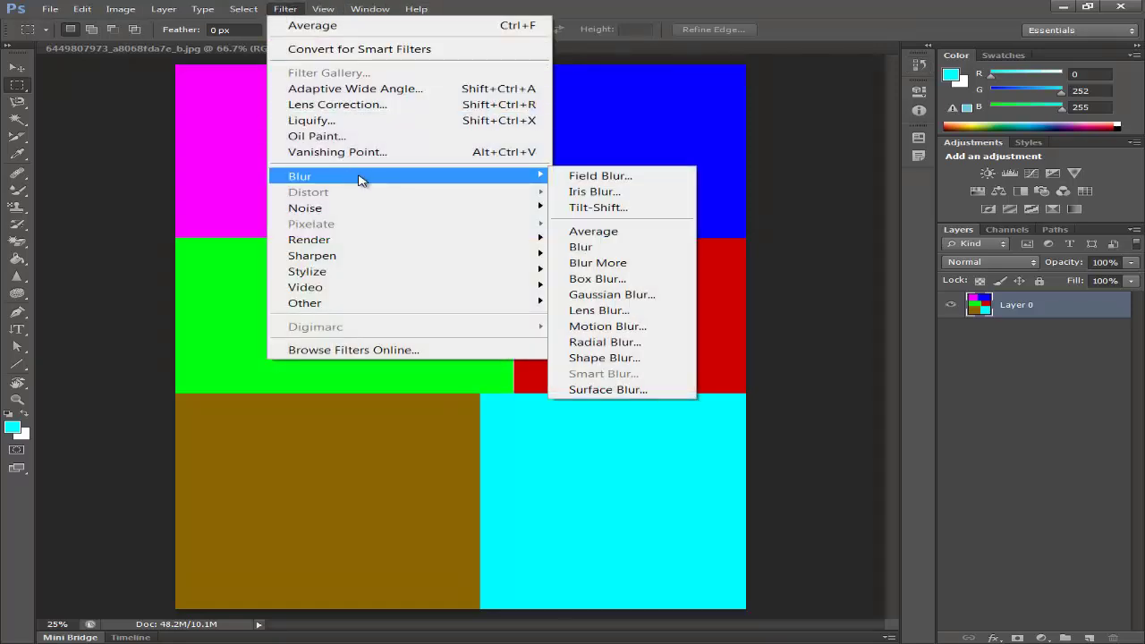
click(596, 251)
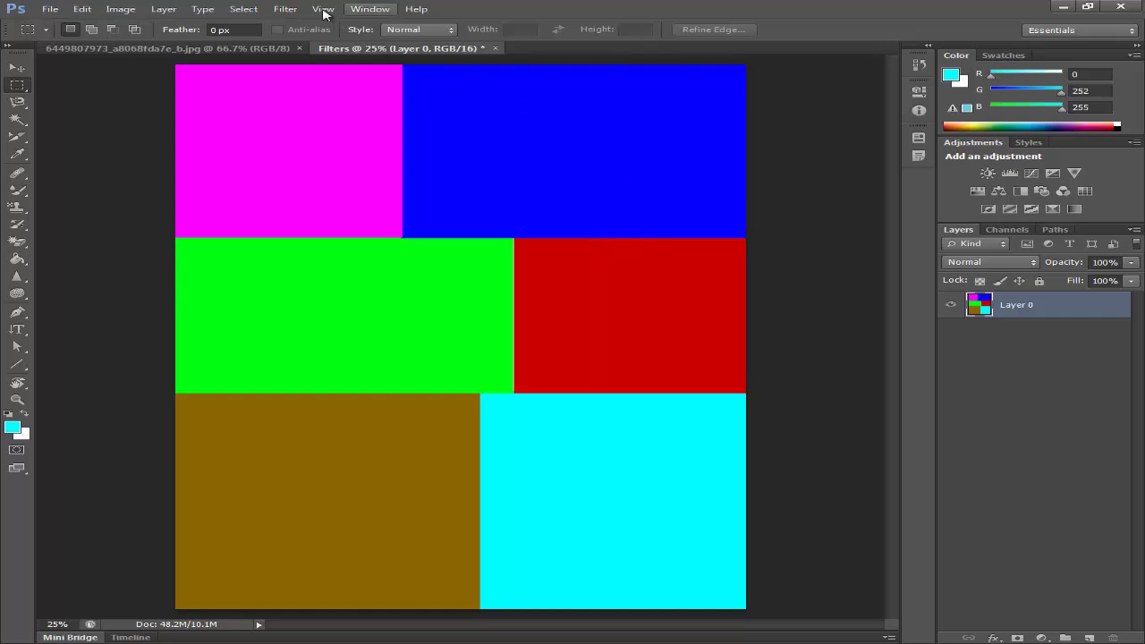
click(286, 9)
mouse_move(435, 181)
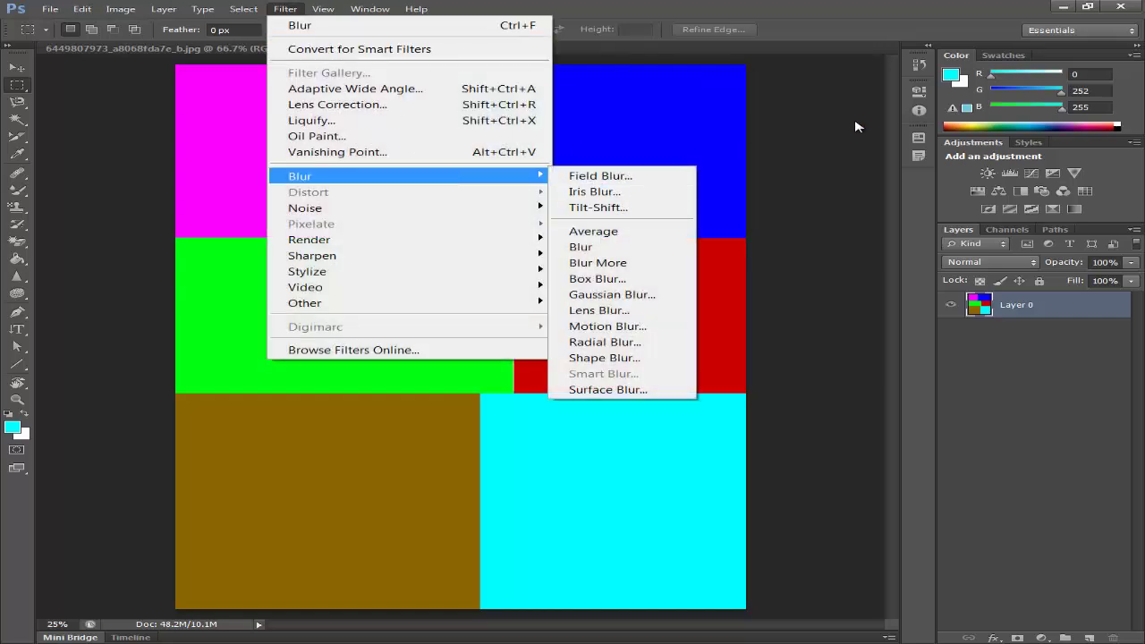
click(919, 70)
key(ctrl+z)
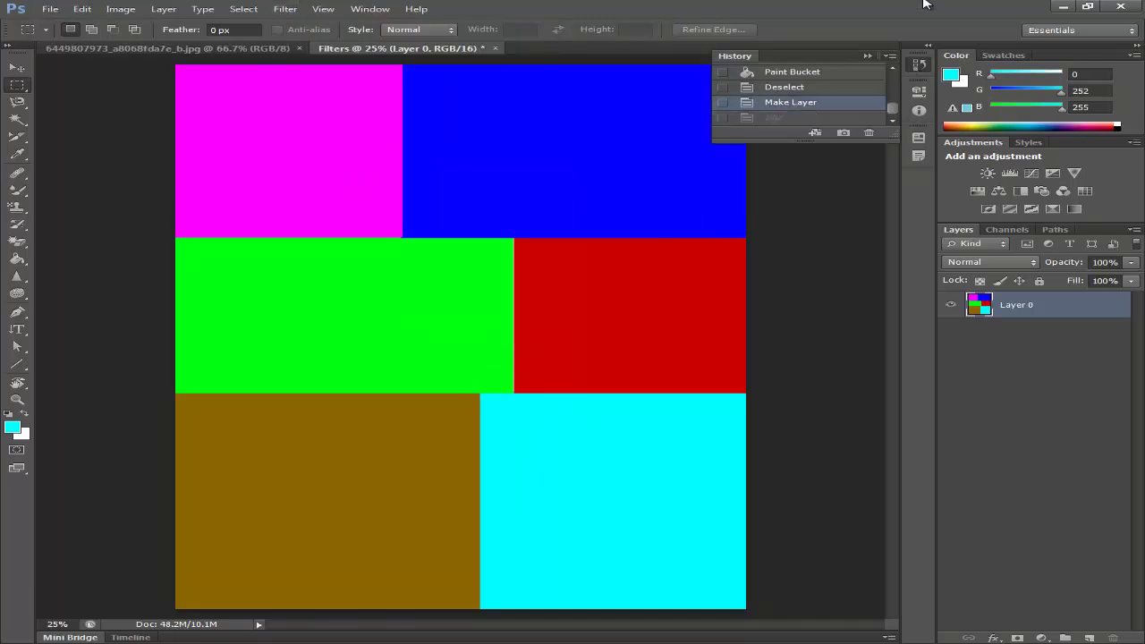
Apply the basic Blur filter to Layer 0 again and step back to the Make Layer history state
click(285, 9)
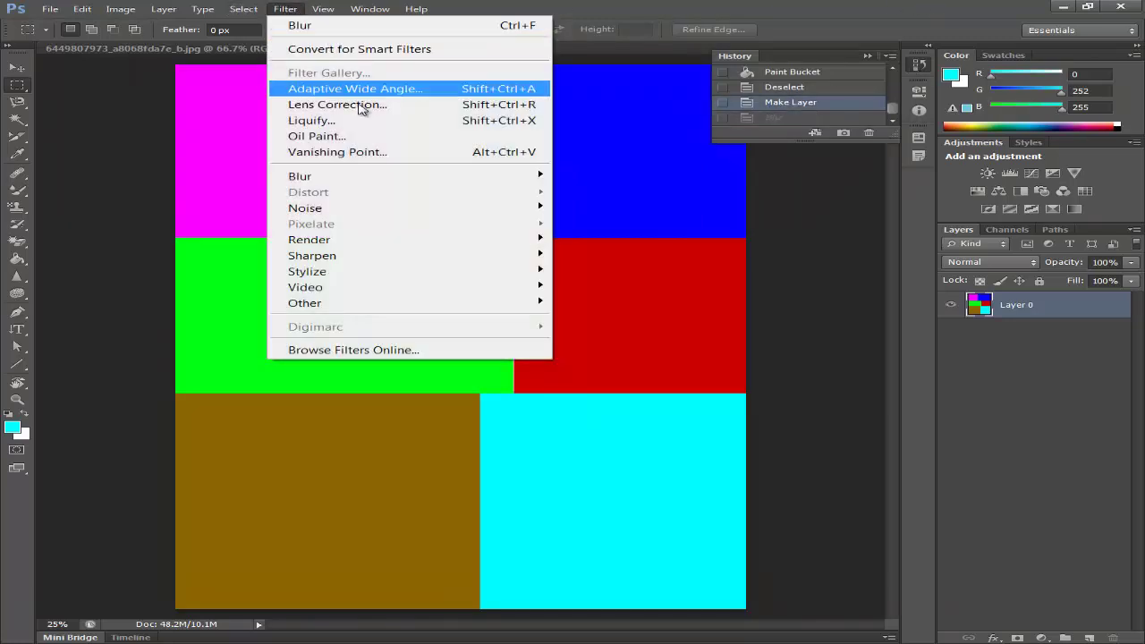
mouse_move(379, 177)
click(582, 248)
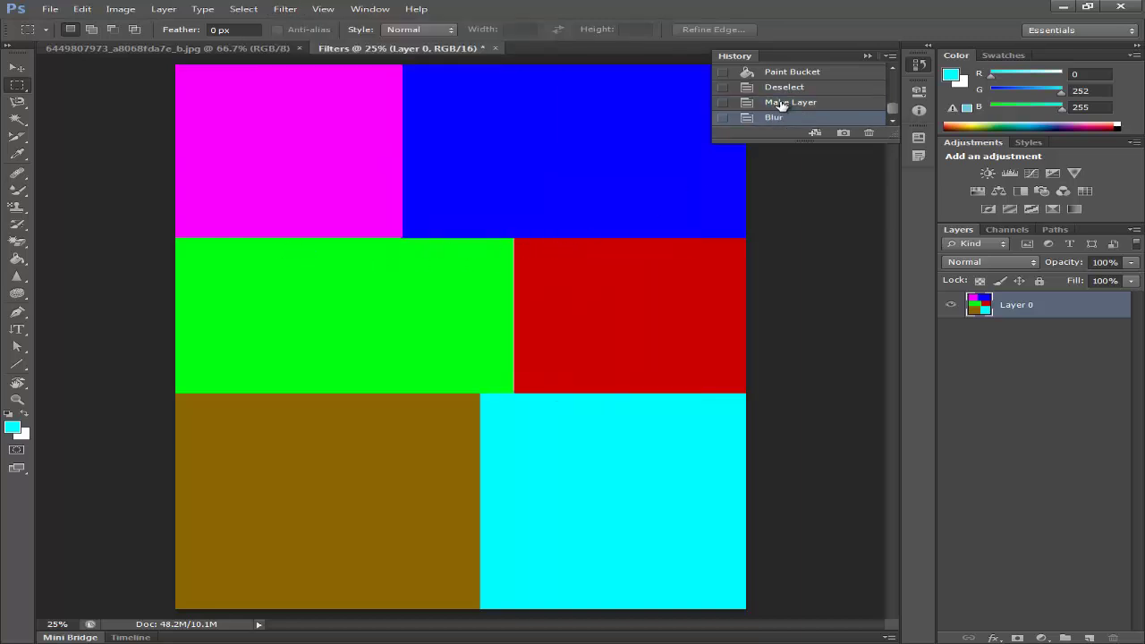
click(784, 104)
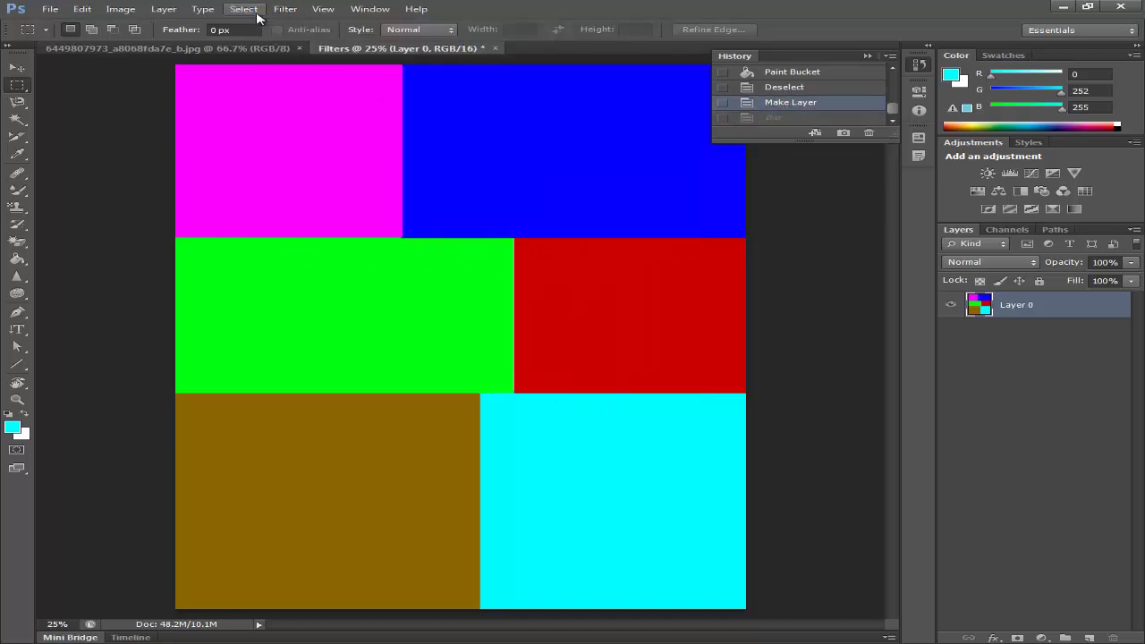
Try the Blur More filter on Layer 0 and revert to the Make Layer history state
click(286, 10)
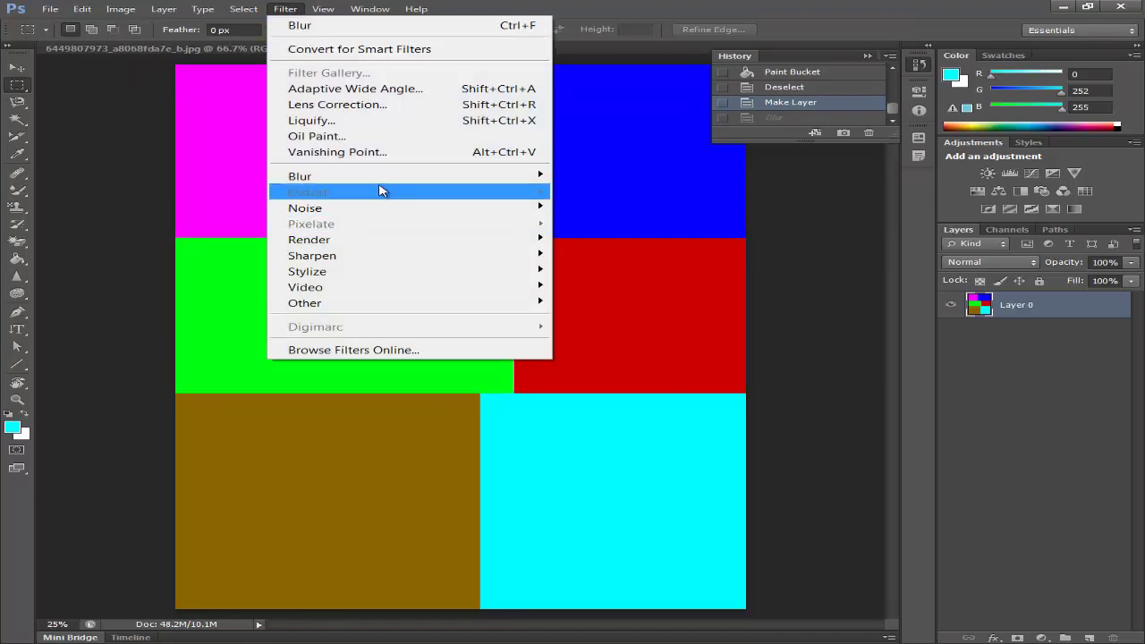
mouse_move(410, 181)
click(652, 268)
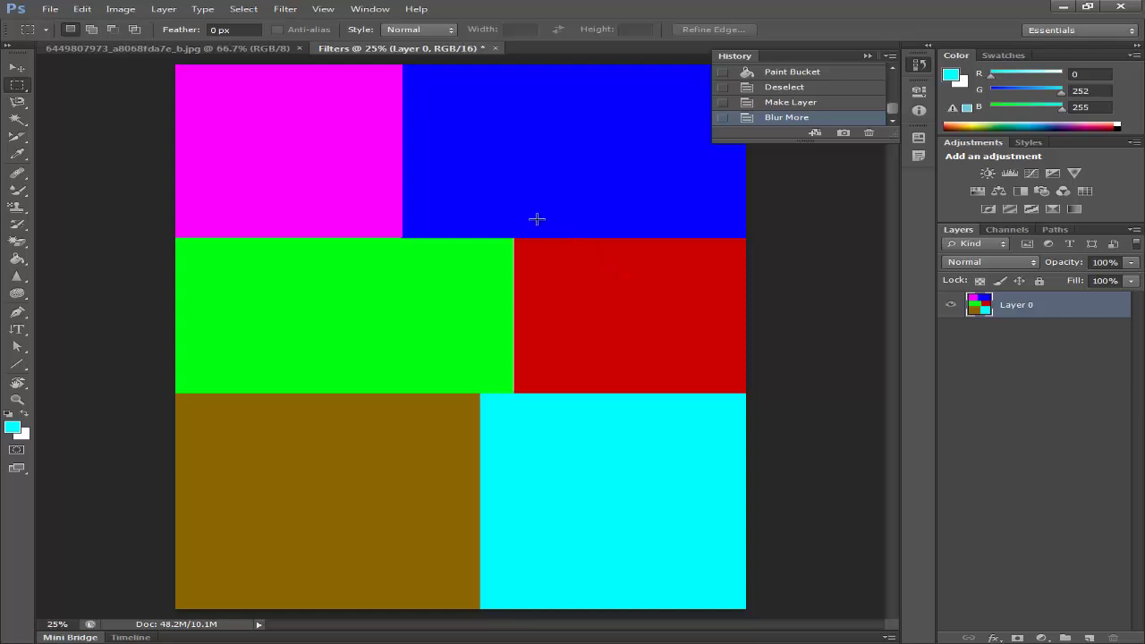
click(319, 10)
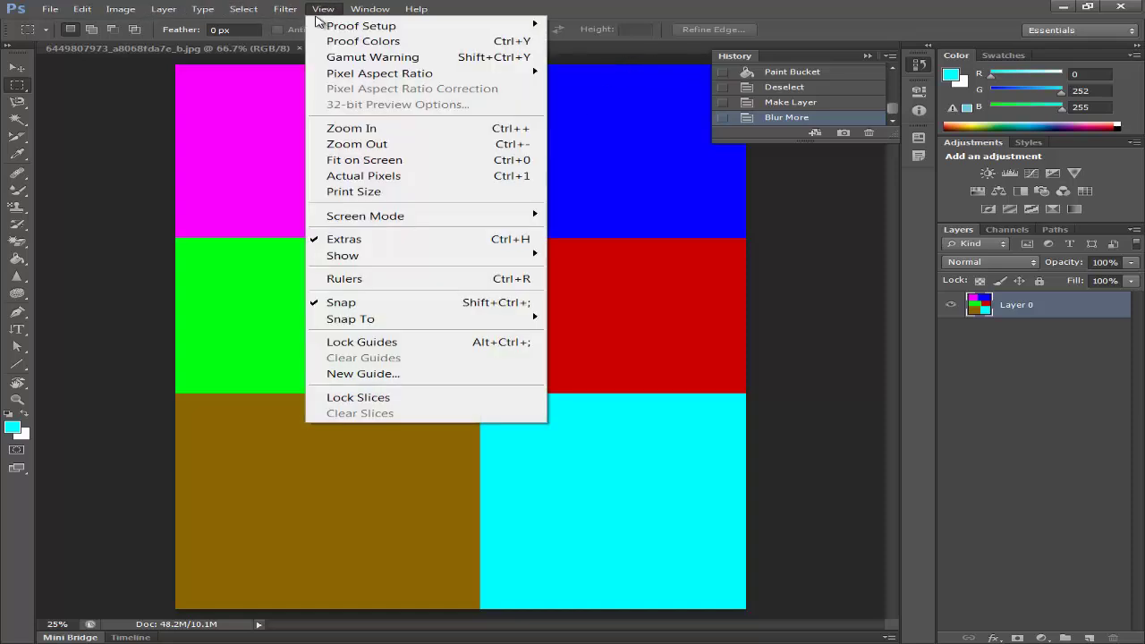
click(786, 105)
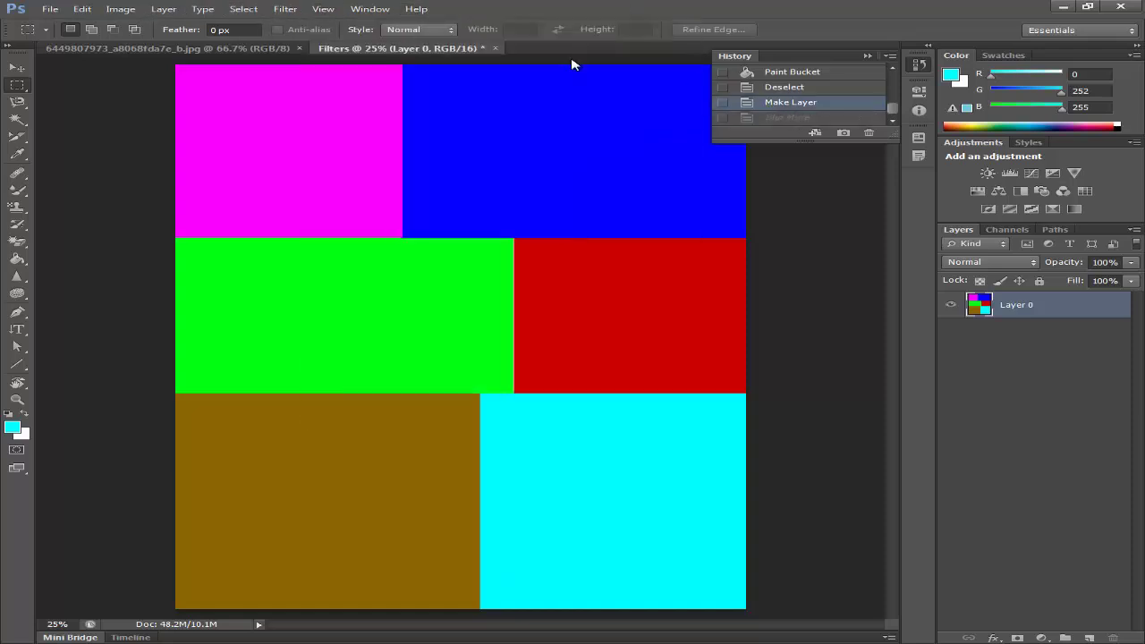
Preview a Box Blur with an 18-pixel radius on Layer 0 and cancel it
click(1036, 340)
click(1020, 304)
click(285, 9)
mouse_move(526, 178)
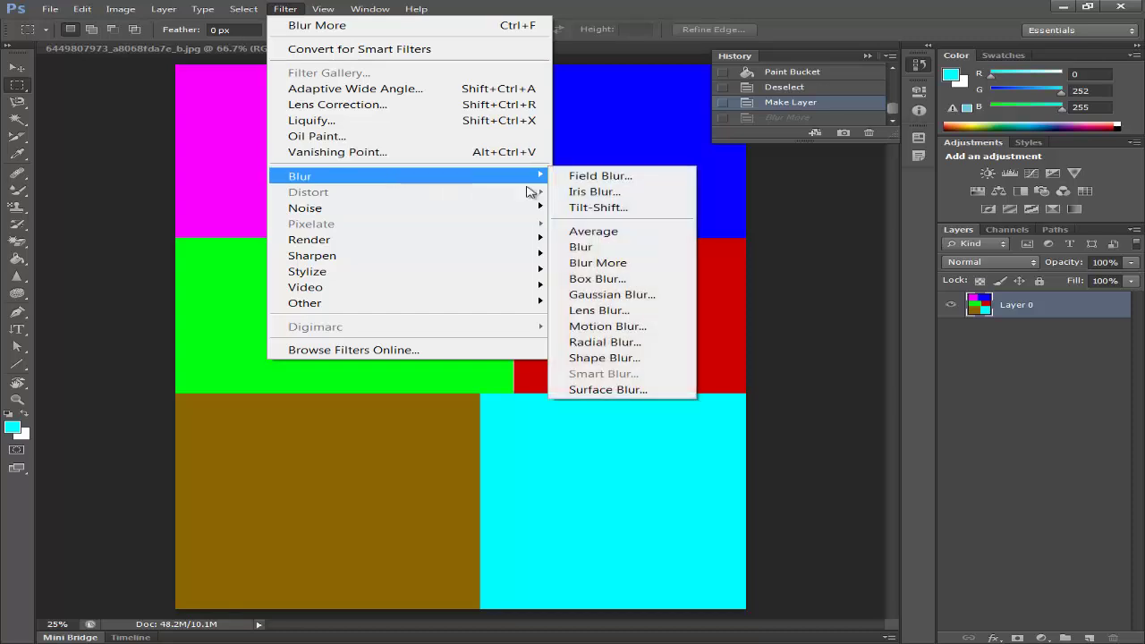
click(590, 281)
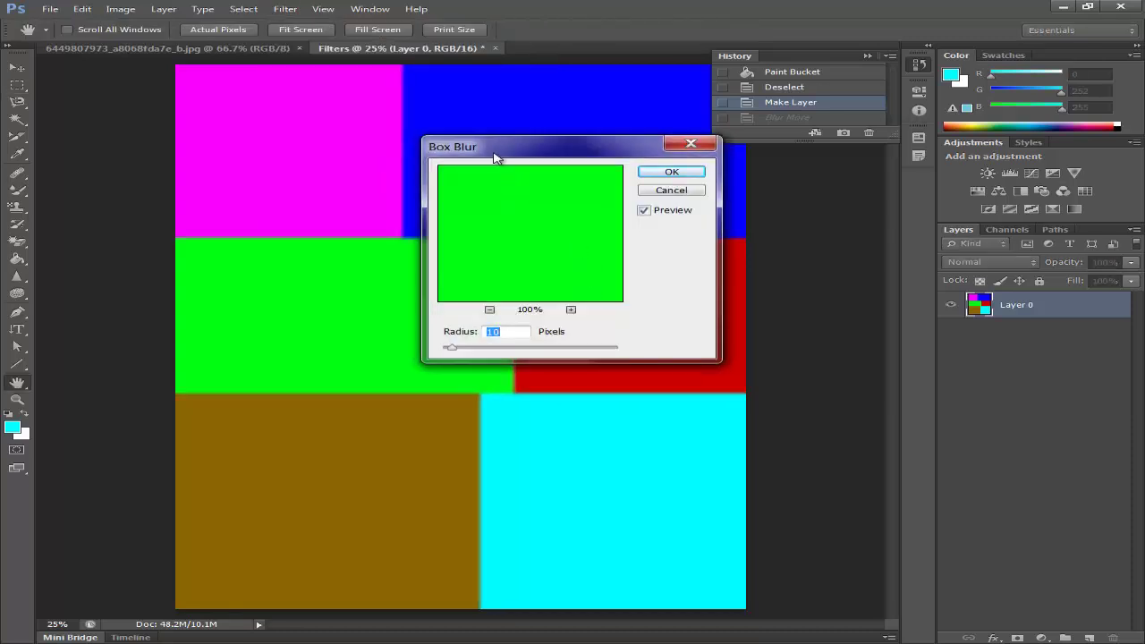
drag(498, 159, 853, 371)
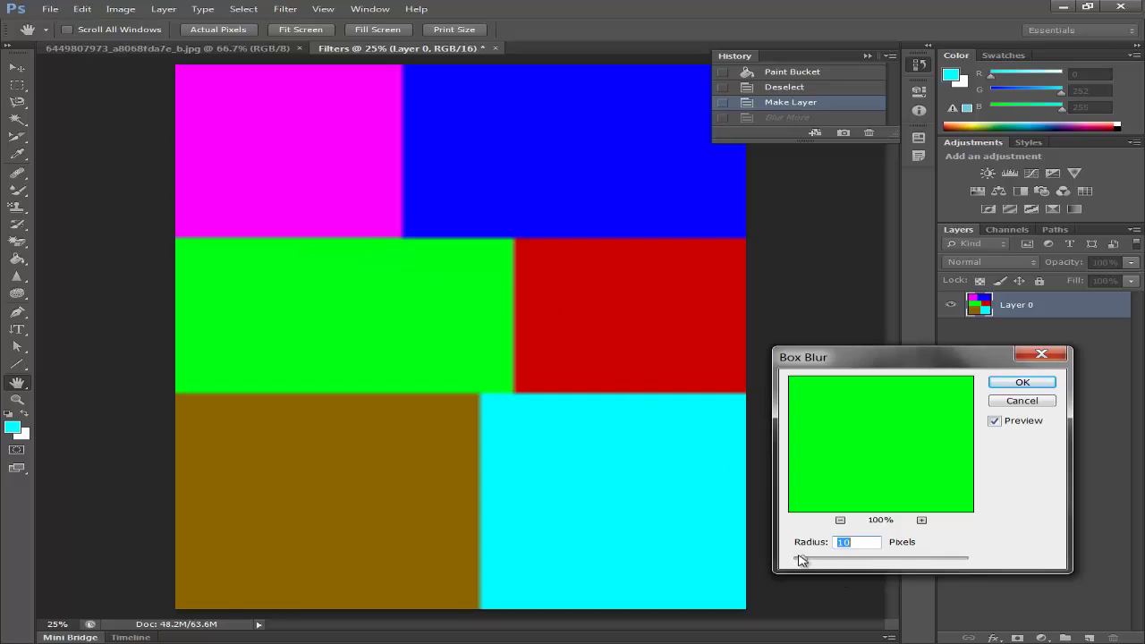
mouse_move(800, 561)
mouse_down()
mouse_move(935, 572)
mouse_move(809, 559)
mouse_up()
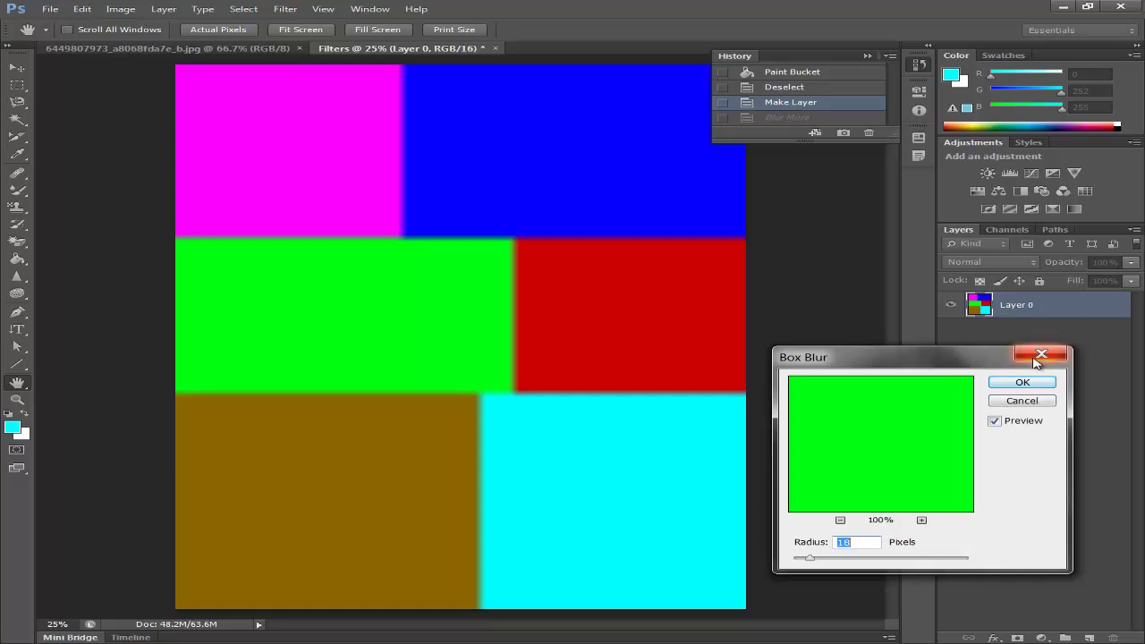
click(1022, 401)
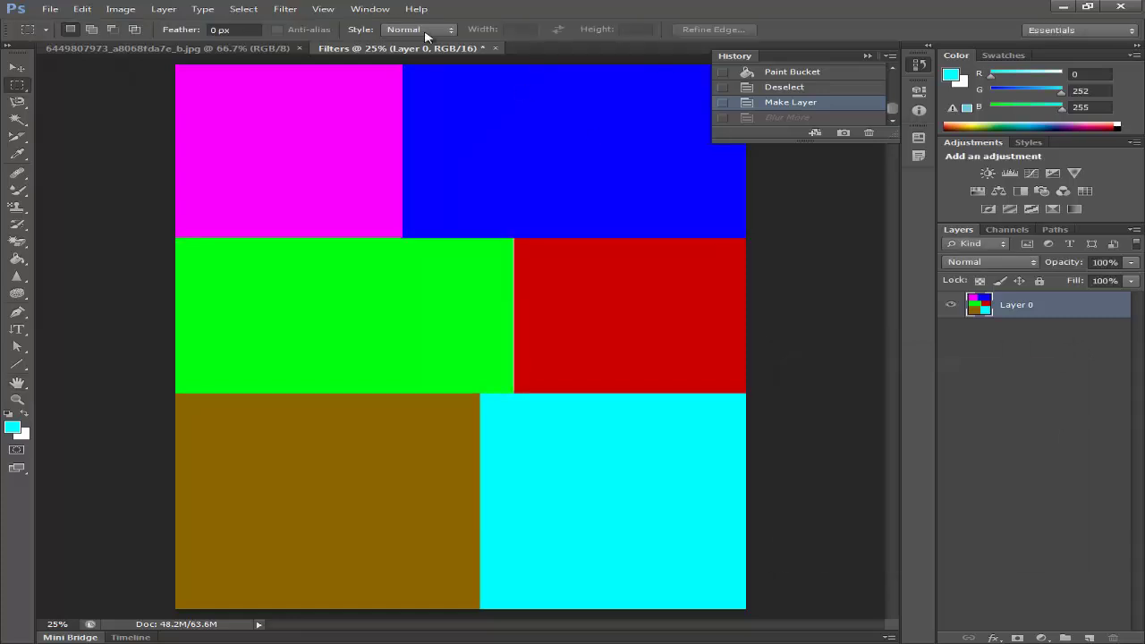
Preview a Gaussian Blur with a 183.2-pixel radius on Layer 0 and cancel it
click(287, 13)
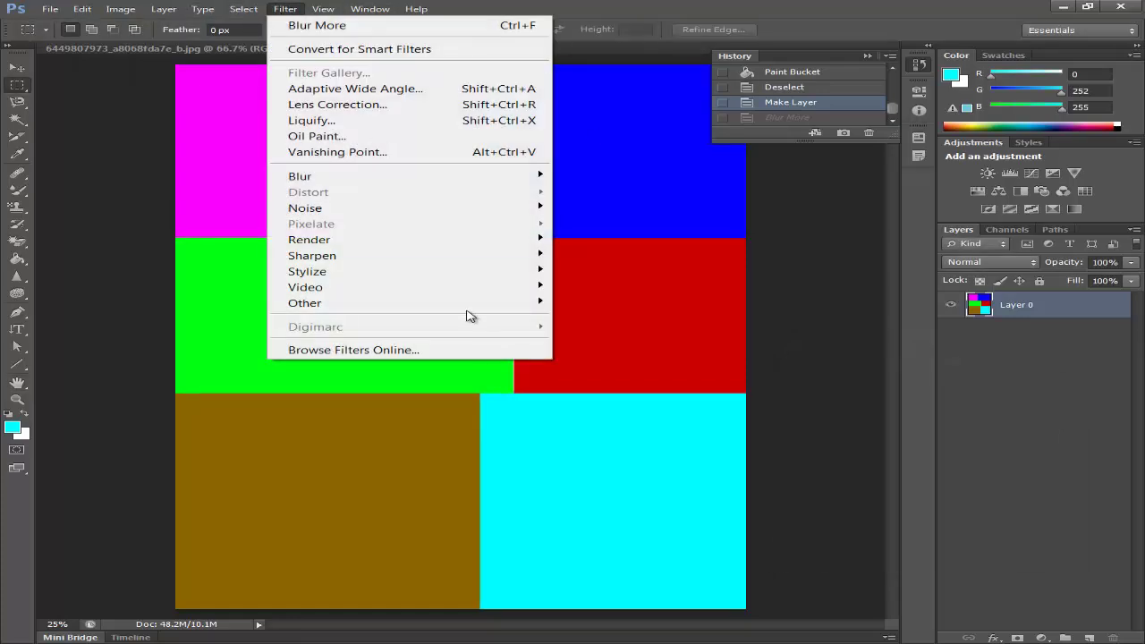
mouse_move(414, 182)
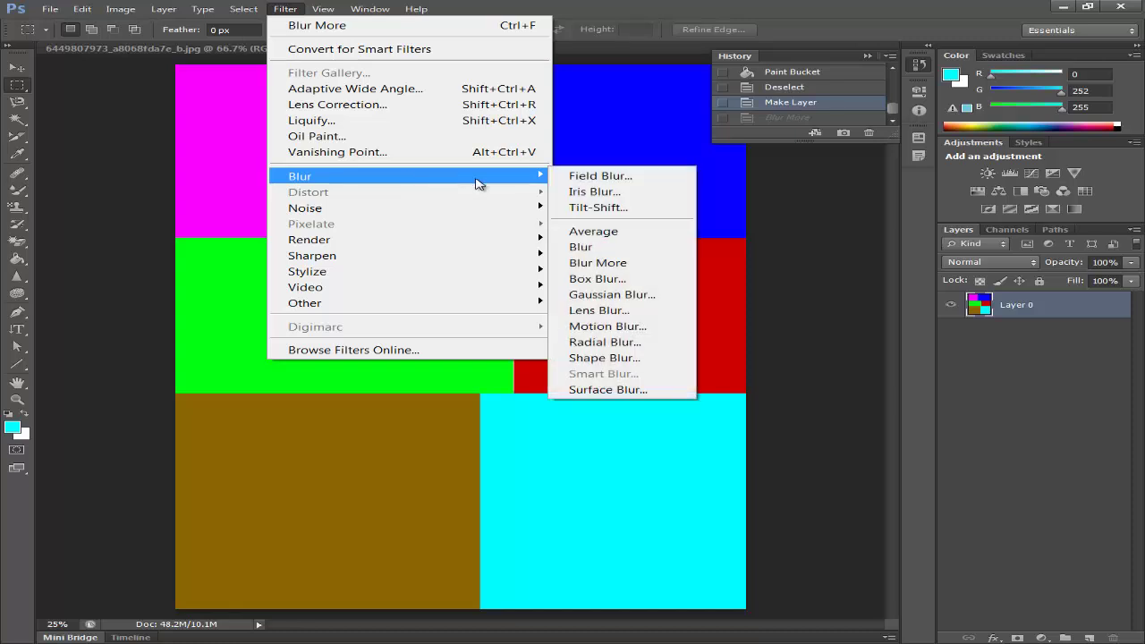
click(644, 296)
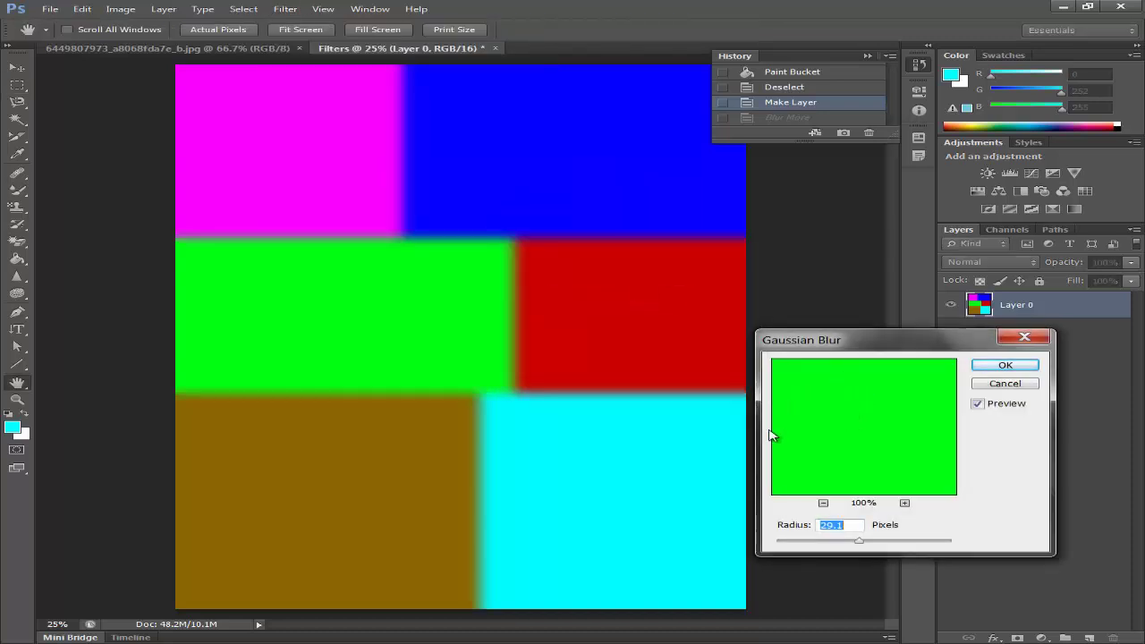
drag(857, 544, 915, 546)
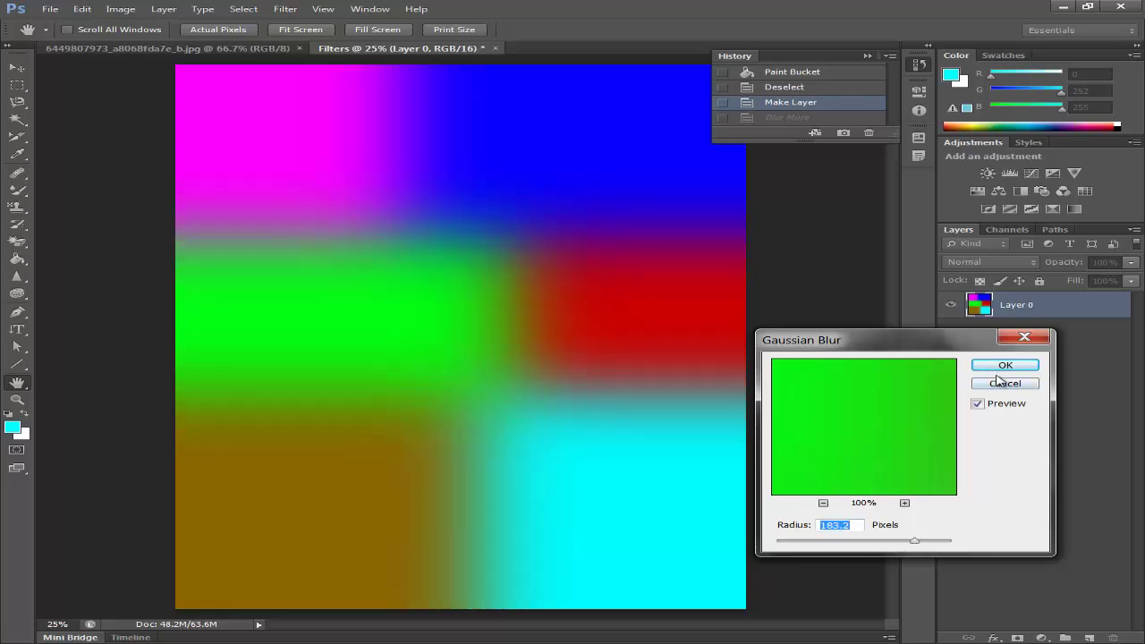
click(1000, 382)
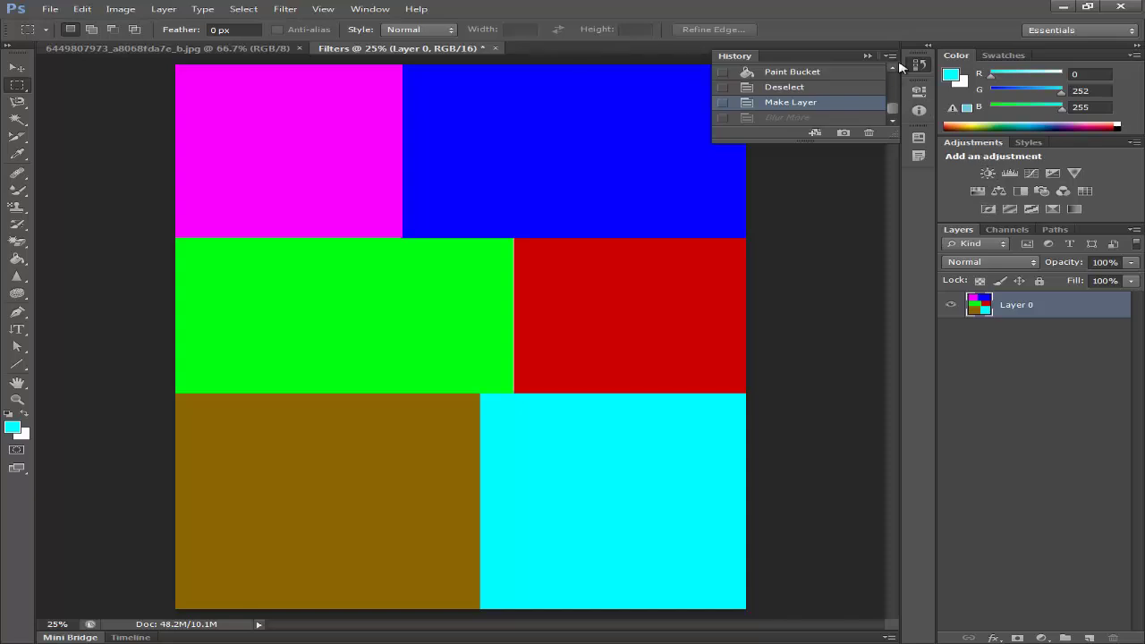
Open the Lens Blur filter for Layer 0, keeping the Hexagon (6) iris shape and None as the depth map source
click(286, 11)
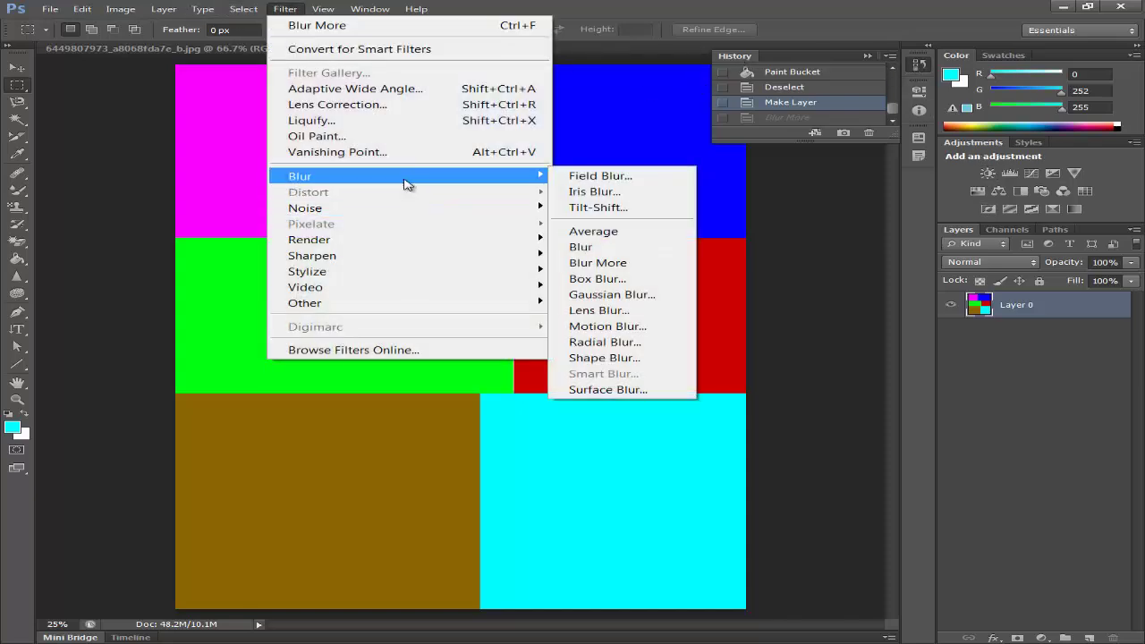
click(599, 311)
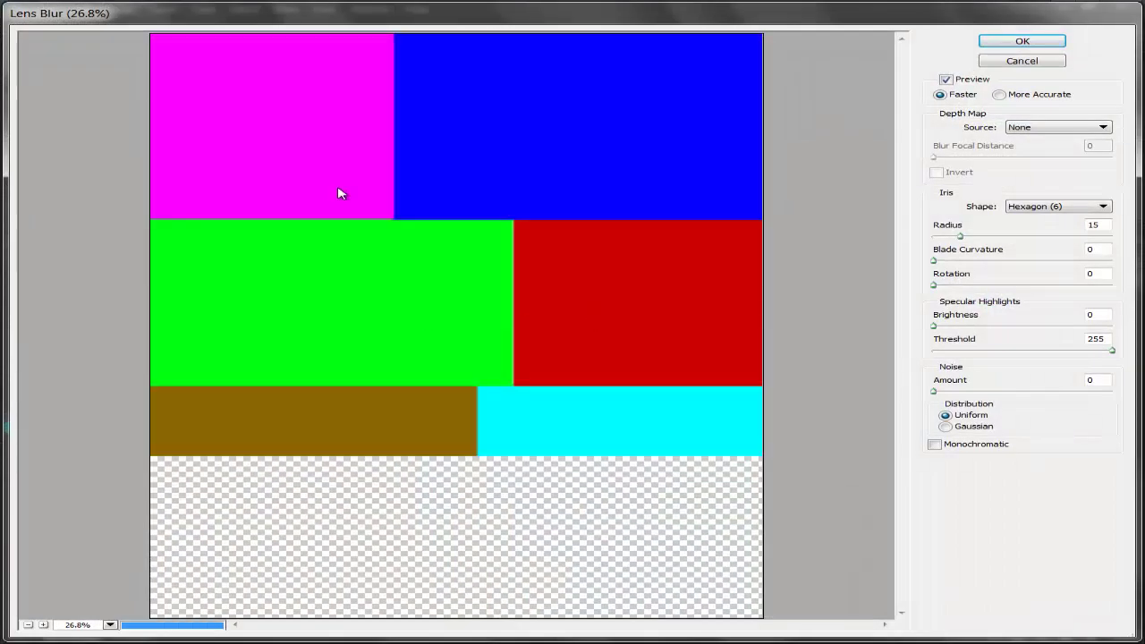
click(1020, 212)
click(1018, 210)
click(1018, 212)
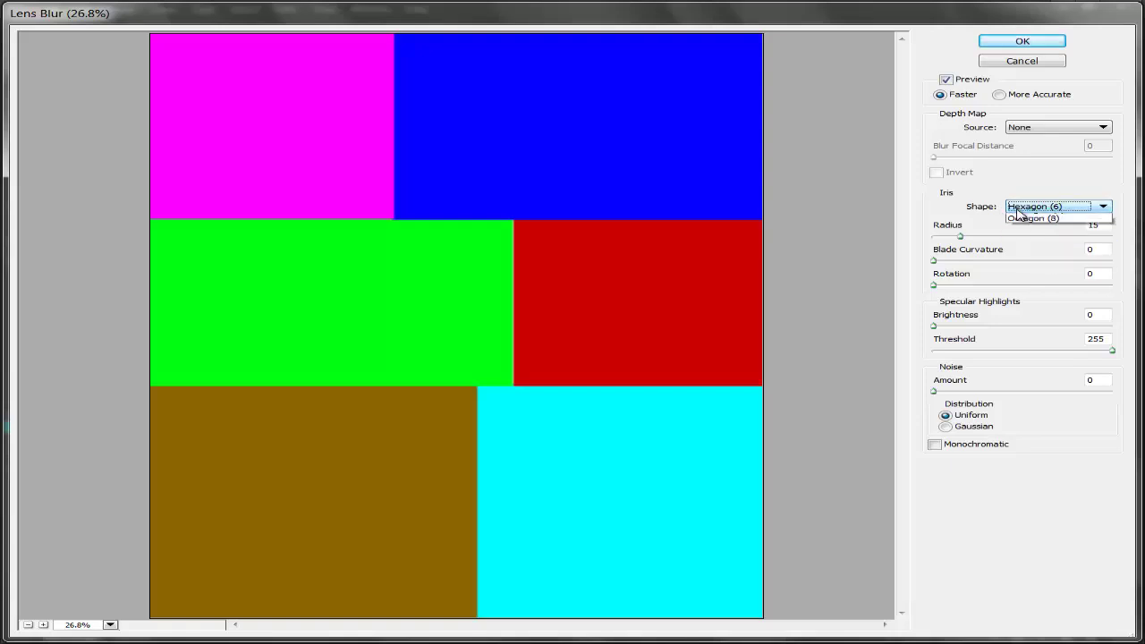
click(1019, 212)
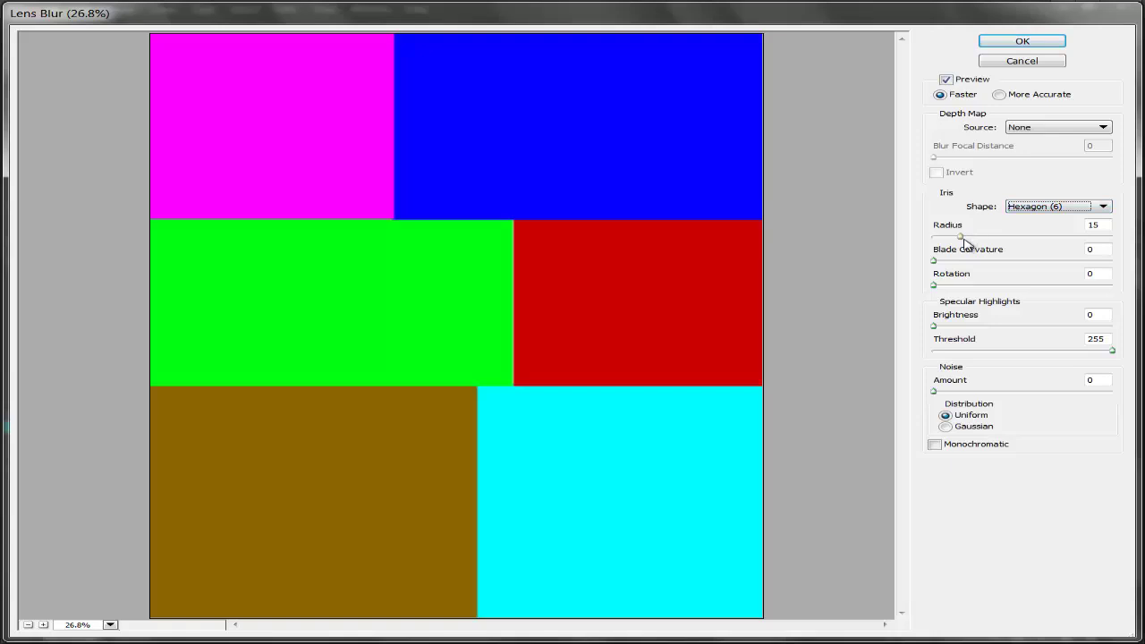
click(1078, 130)
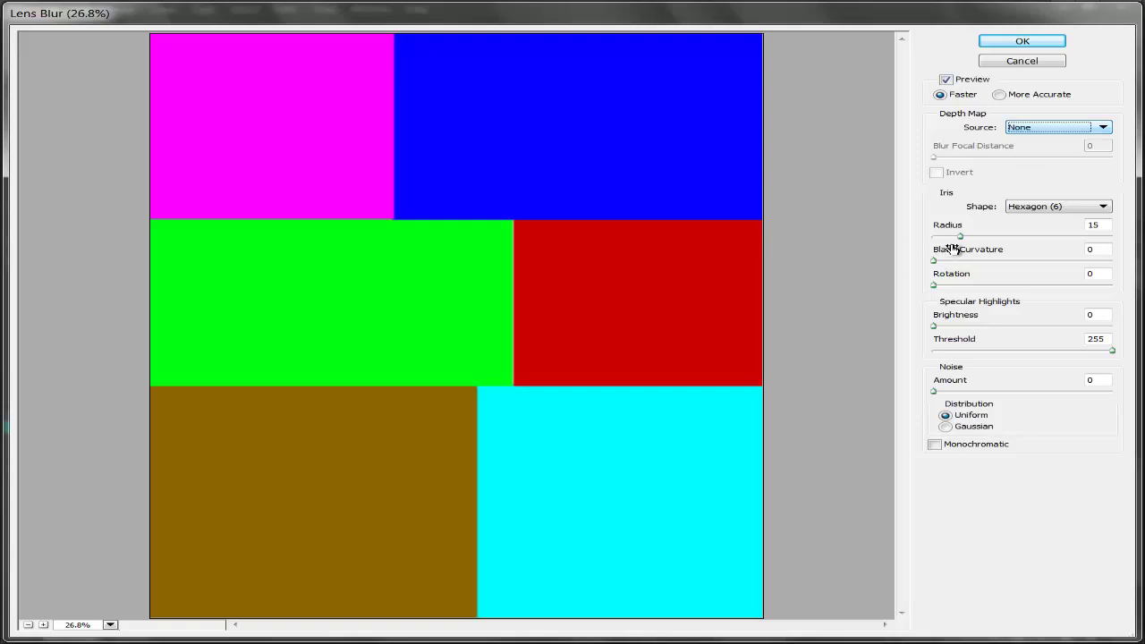
Set the Lens Blur radius to 50, blade curvature to 31, rotation to 221, specular brightness to 18 and noise amount to 23
drag(960, 238, 991, 275)
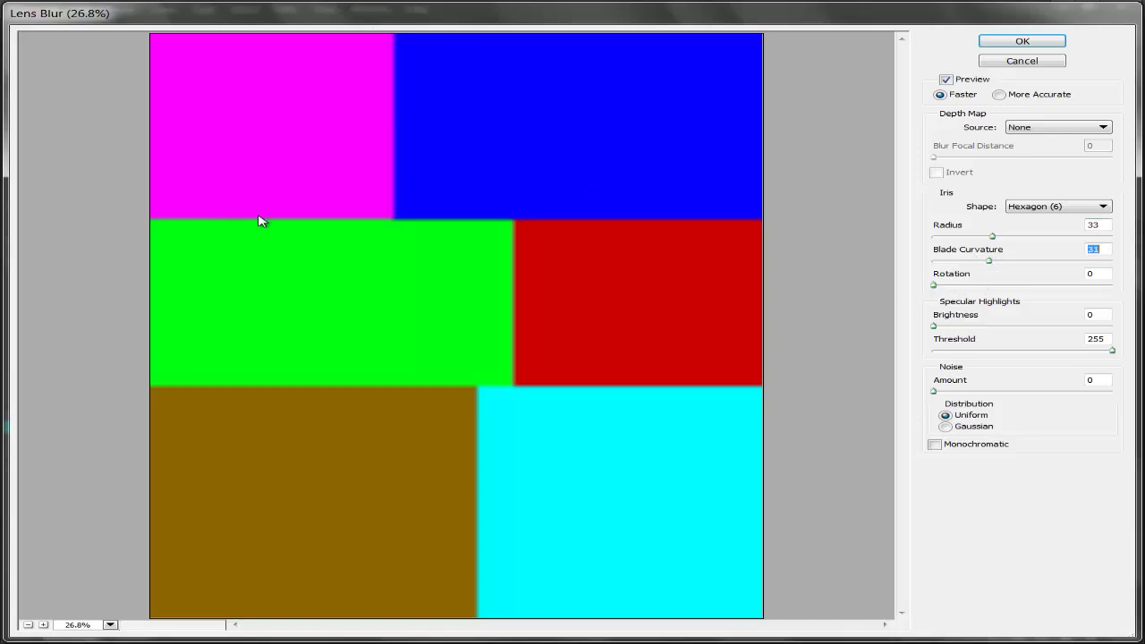
drag(994, 237, 1023, 242)
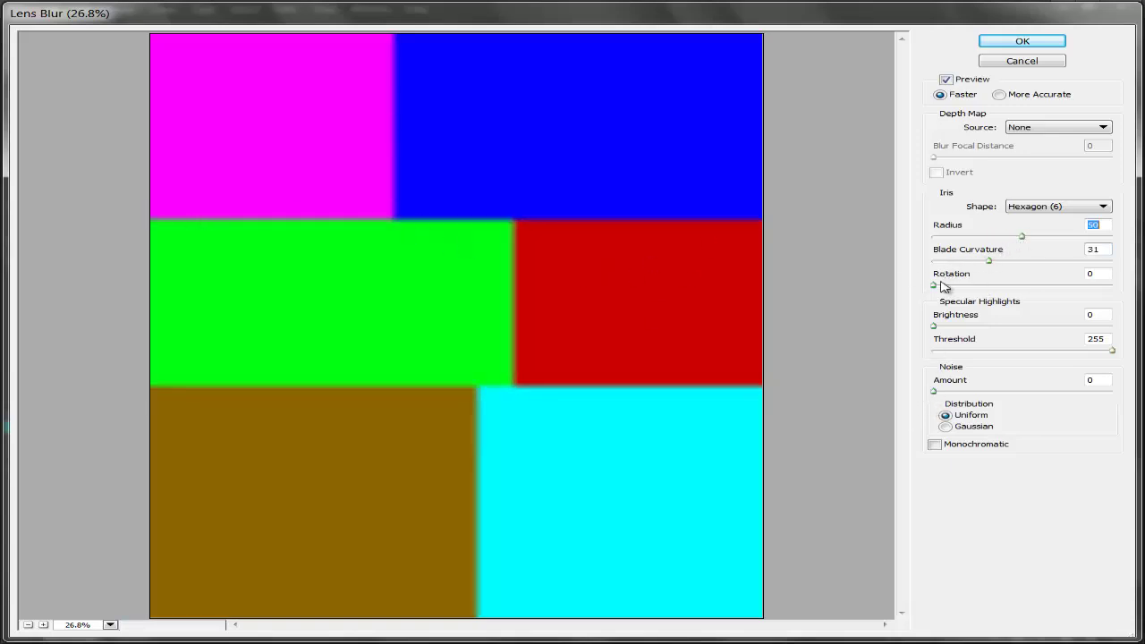
drag(936, 284, 1054, 292)
drag(946, 327, 967, 328)
drag(934, 391, 976, 395)
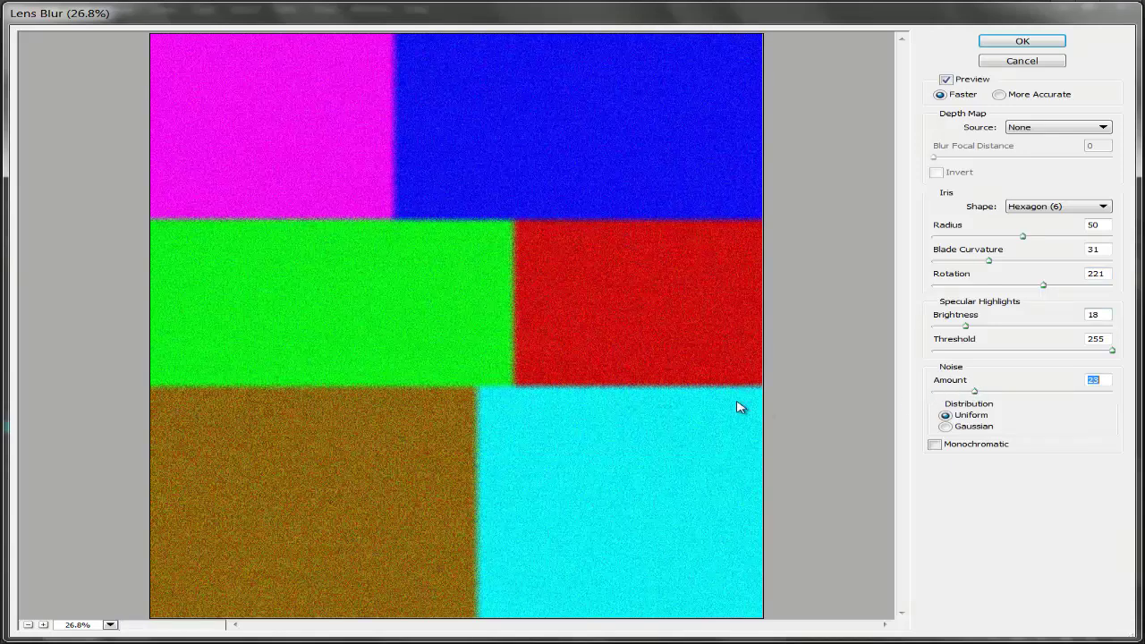